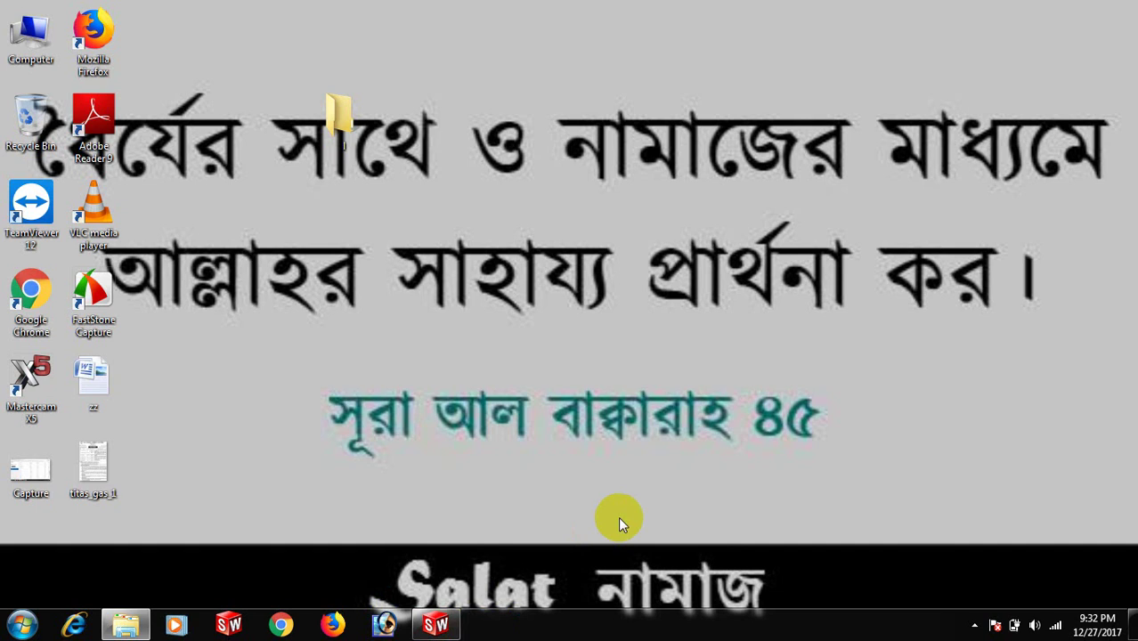
# Create a new SolidWorks Part document, Part1, from the File menu.
pyautogui.click(443, 629)
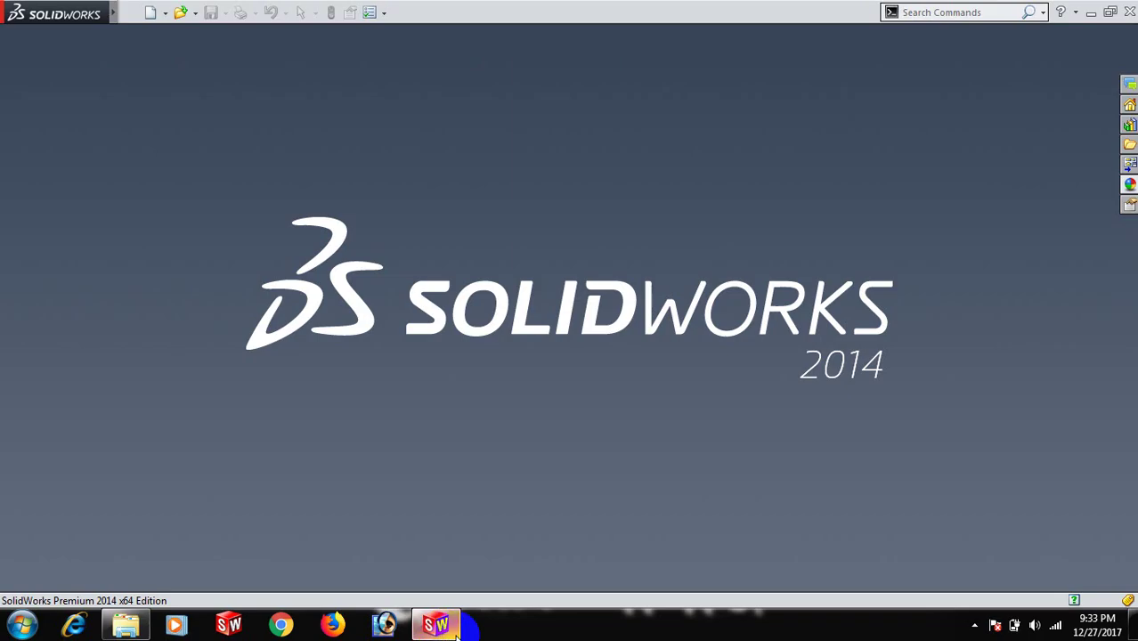
pyautogui.moveTo(71, 18)
pyautogui.click(129, 14)
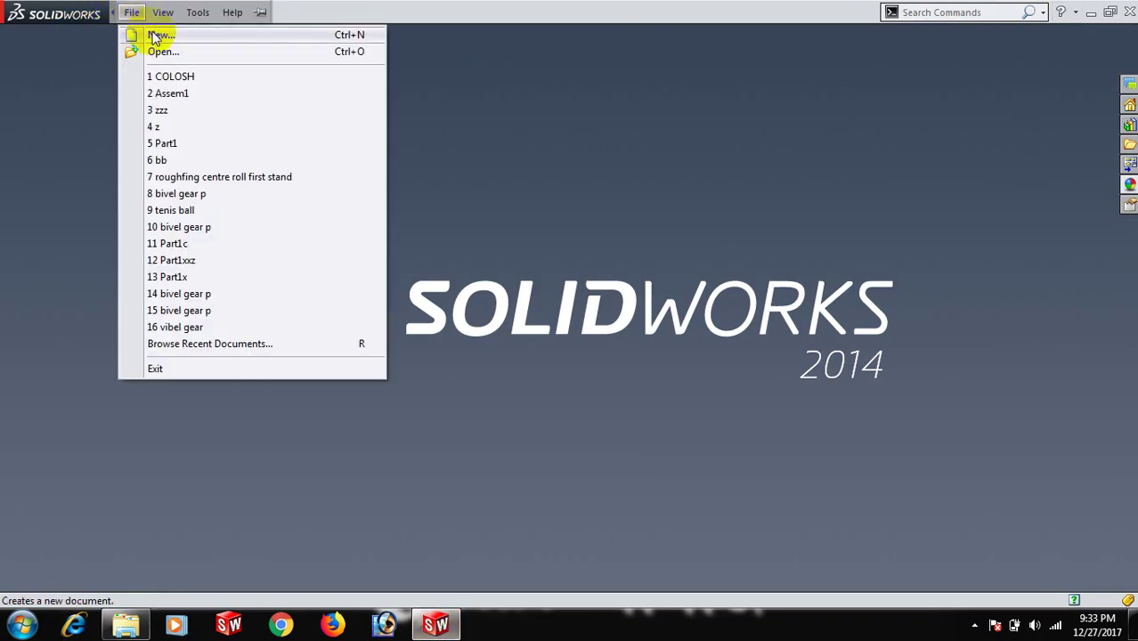
pyautogui.click(152, 36)
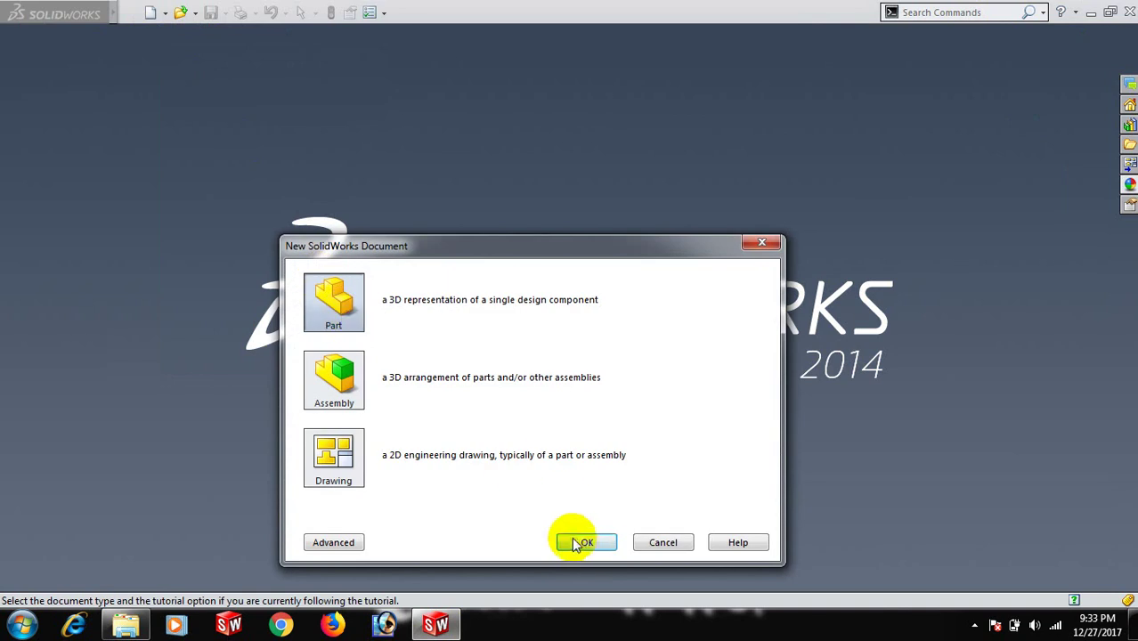
pyautogui.click(585, 542)
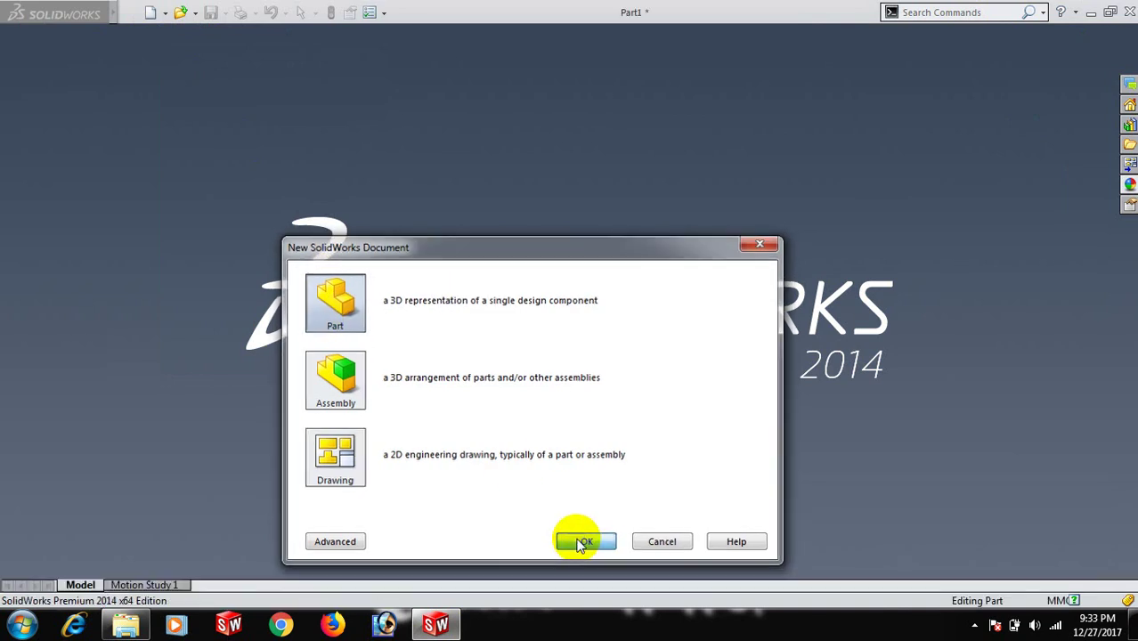
# Start a sketch on the Front Plane with a vertical and a horizontal line from the origin.
pyautogui.click(60, 233)
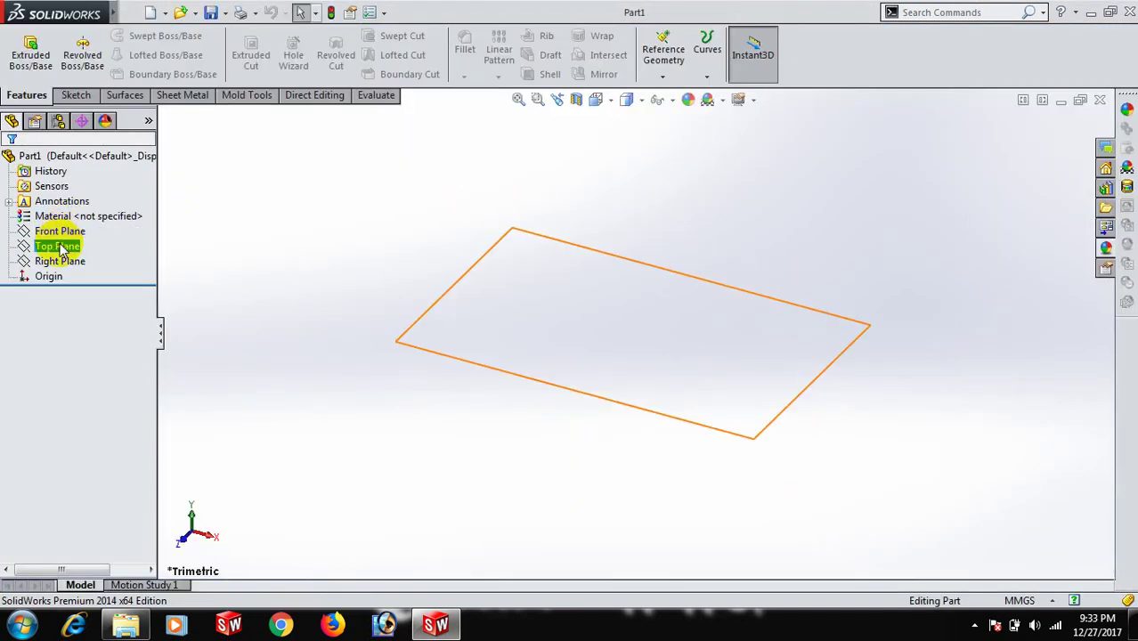
pyautogui.click(59, 230)
pyautogui.click(76, 206)
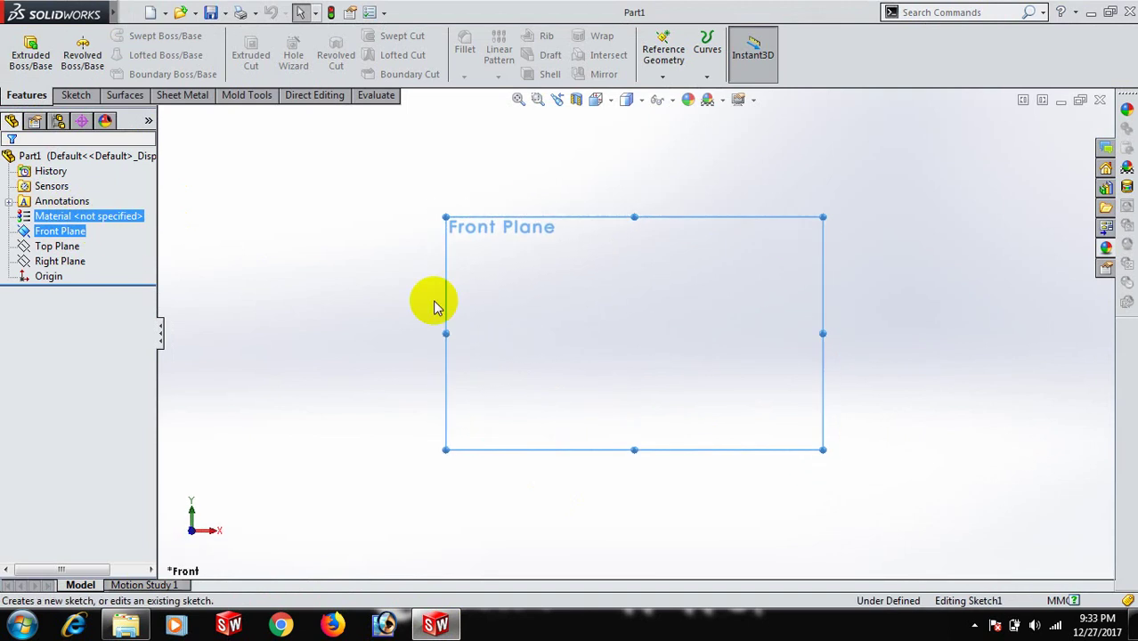
pyautogui.press('l')
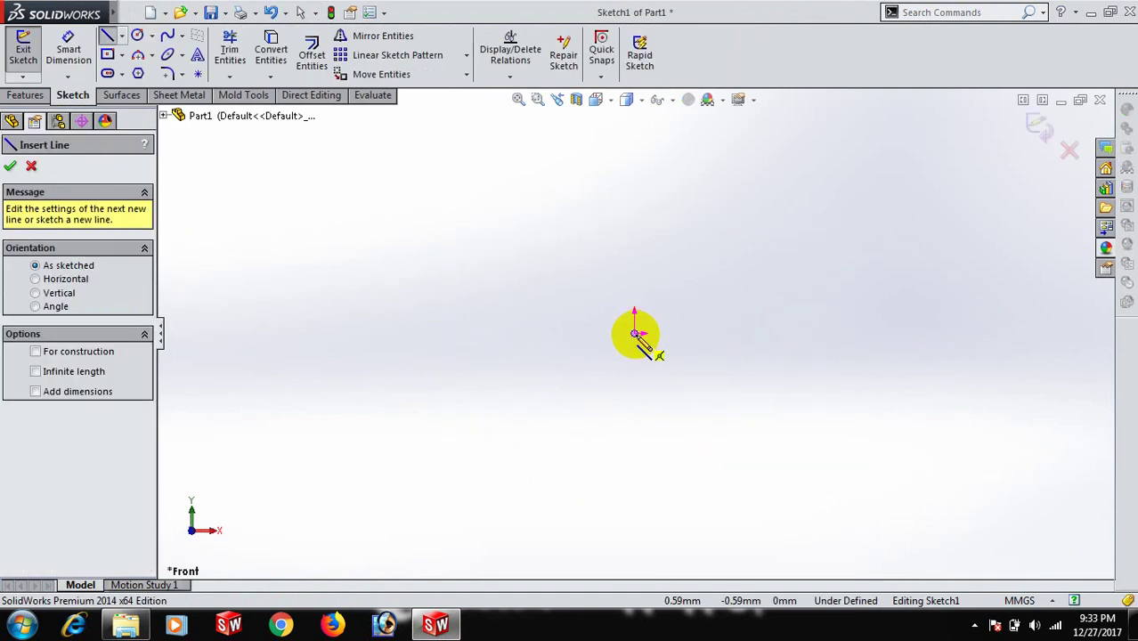
pyautogui.click(634, 334)
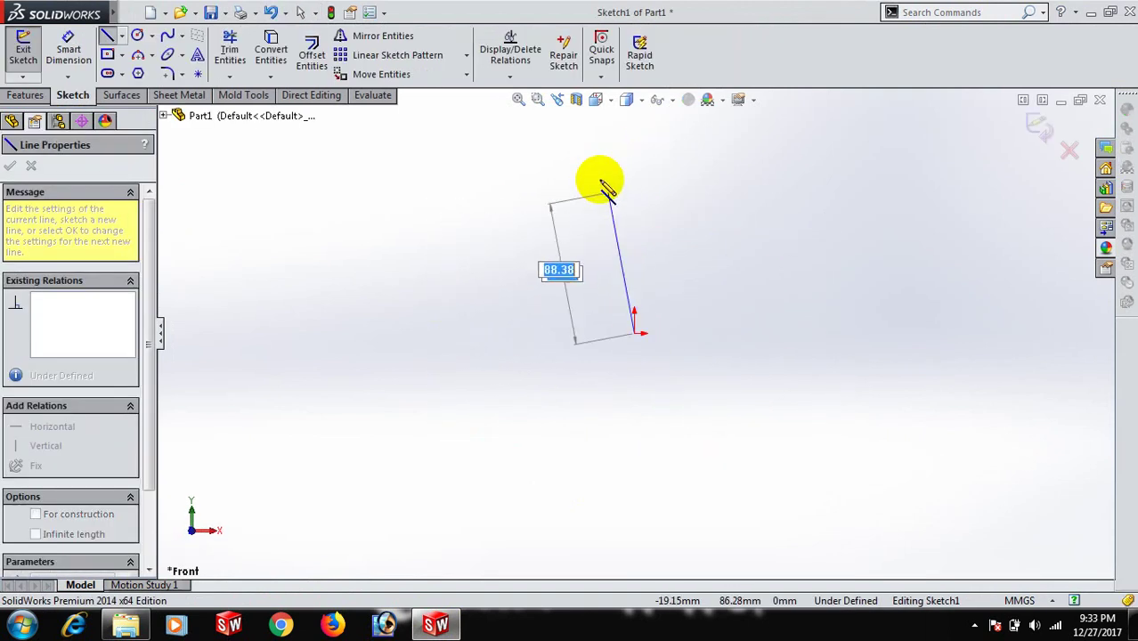
pyautogui.click(634, 143)
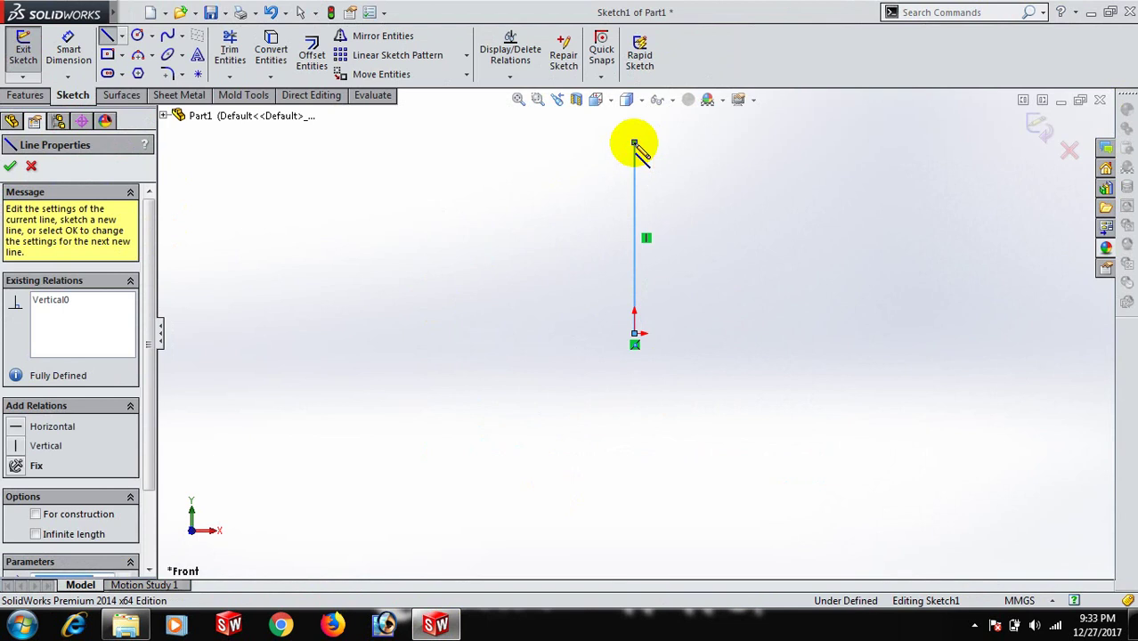
pyautogui.rightClick(634, 143)
pyautogui.click(668, 153)
pyautogui.moveTo(789, 333); pyautogui.dragTo(704, 337, button='right')
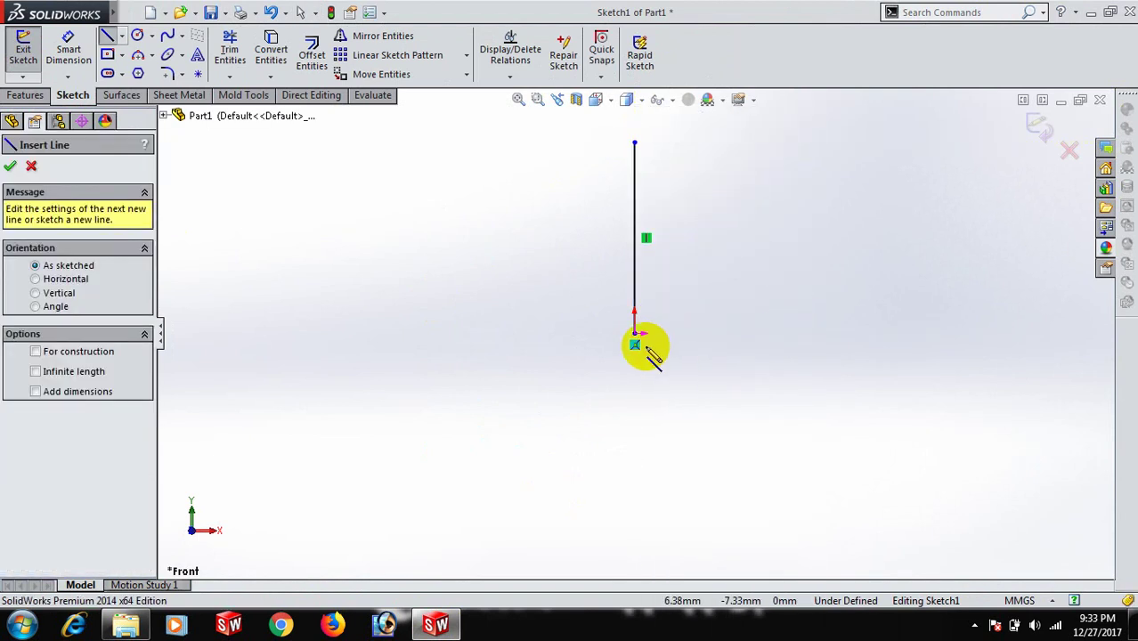
pyautogui.click(634, 334)
pyautogui.click(719, 335)
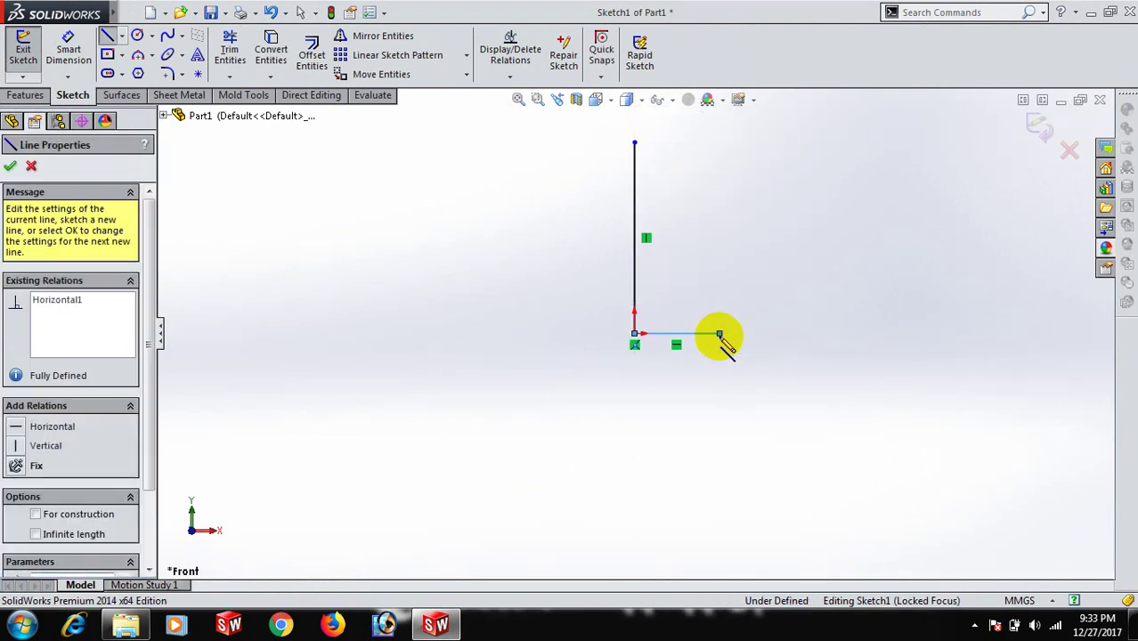
pyautogui.rightClick(723, 336)
pyautogui.click(801, 136)
# Dimension the vertical line to 85 mm and the horizontal base line to 20 mm.
pyautogui.moveTo(787, 267); pyautogui.dragTo(762, 149, button='right')
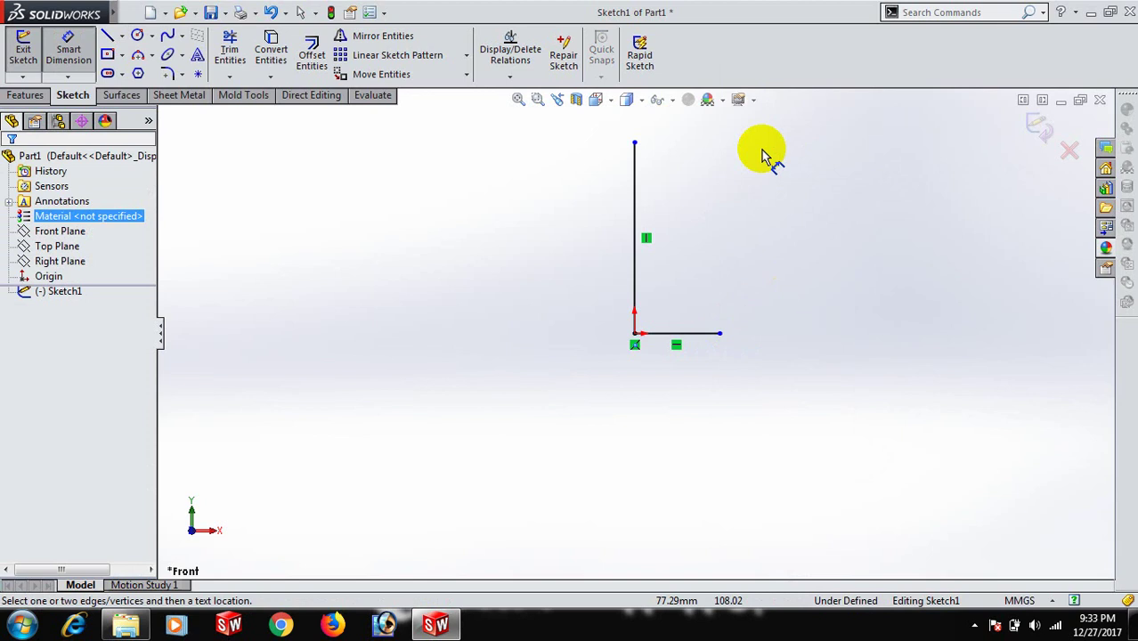
pyautogui.click(633, 252)
pyautogui.click(534, 261)
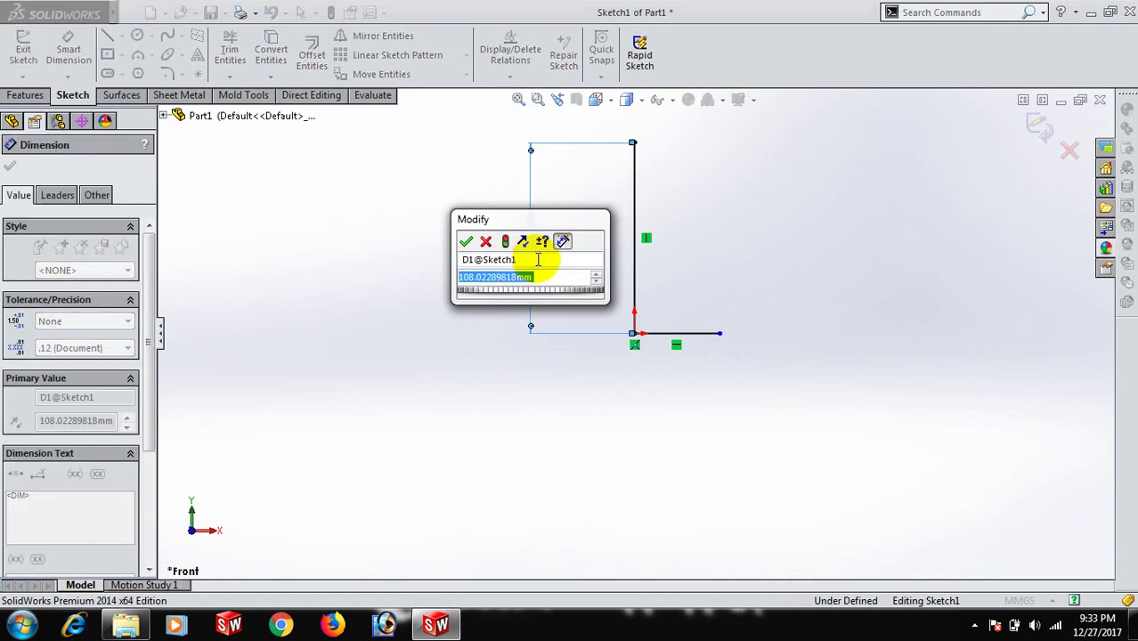
pyautogui.write('85')
pyautogui.press('Return')
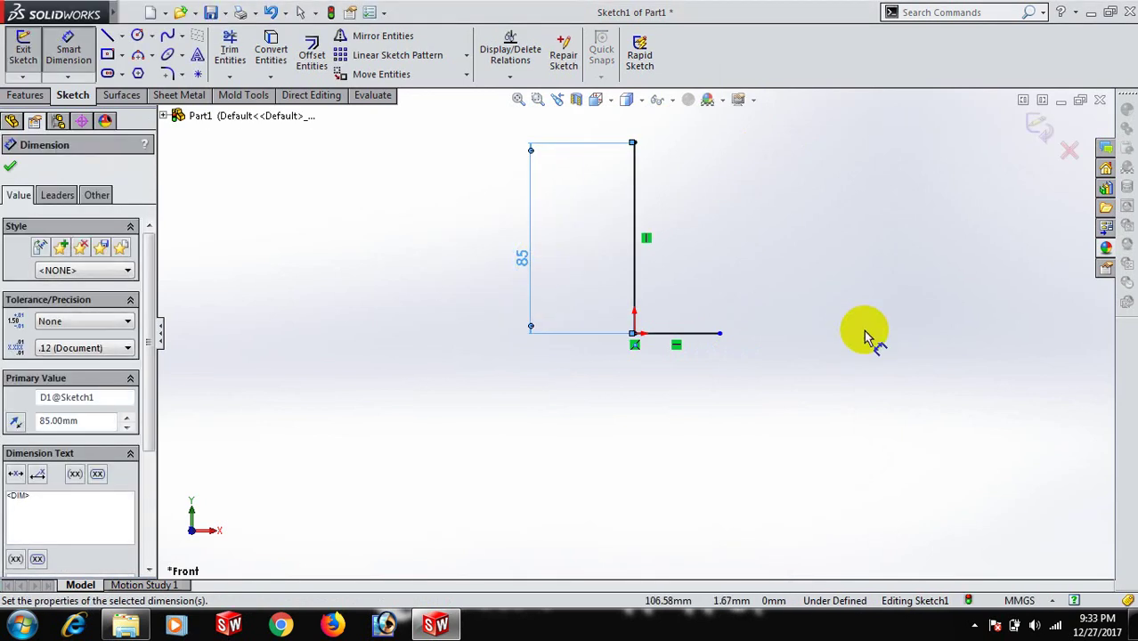
pyautogui.click(692, 337)
pyautogui.click(681, 407)
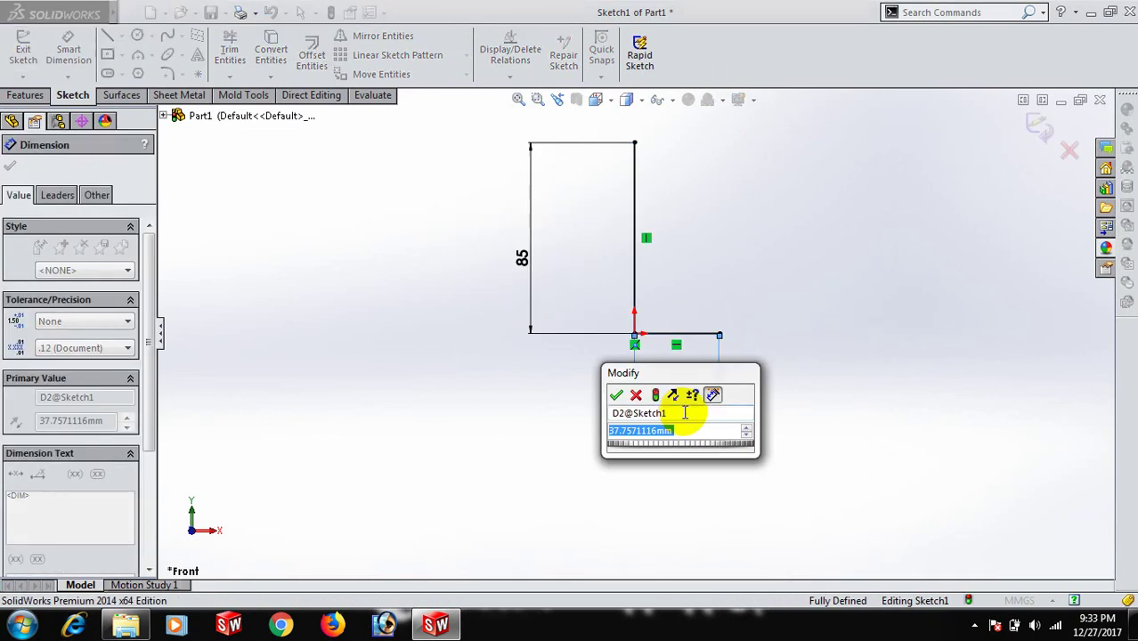
pyautogui.write('20')
pyautogui.press('Return')
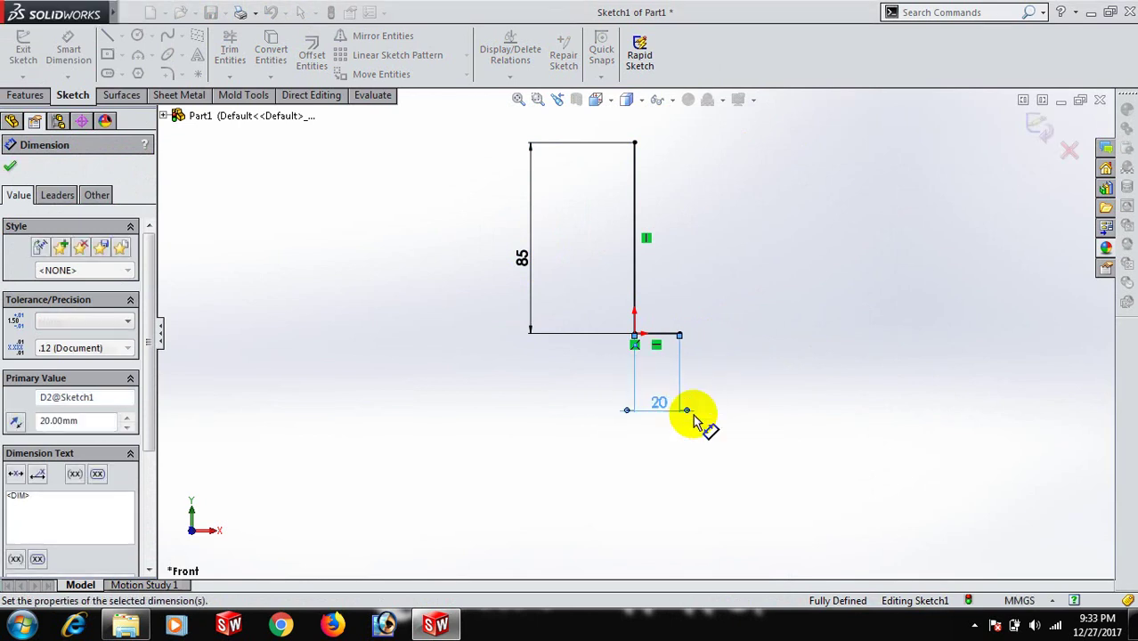
# Draw a spline from the 20 mm line's free end through two curve points up to the top.
pyautogui.click(10, 169)
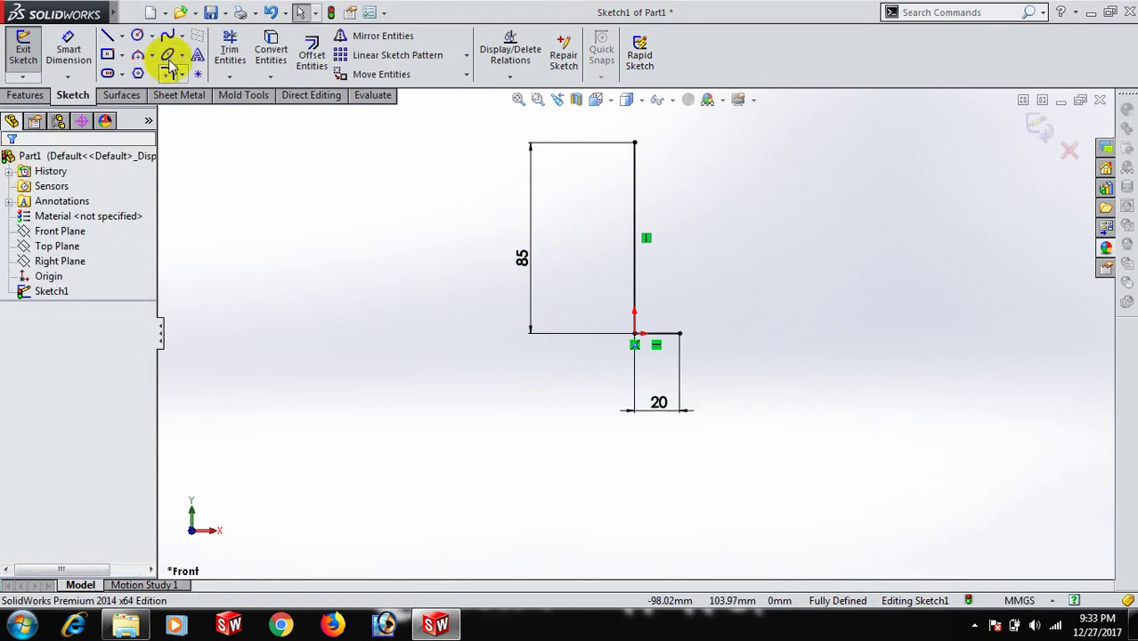
pyautogui.click(167, 36)
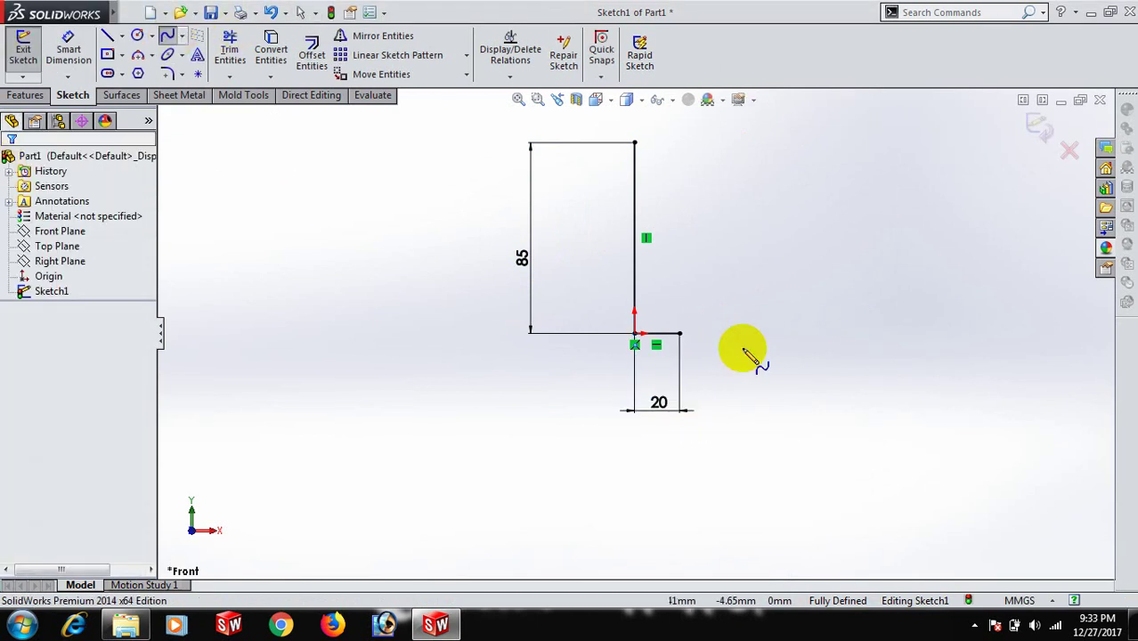
pyautogui.click(679, 334)
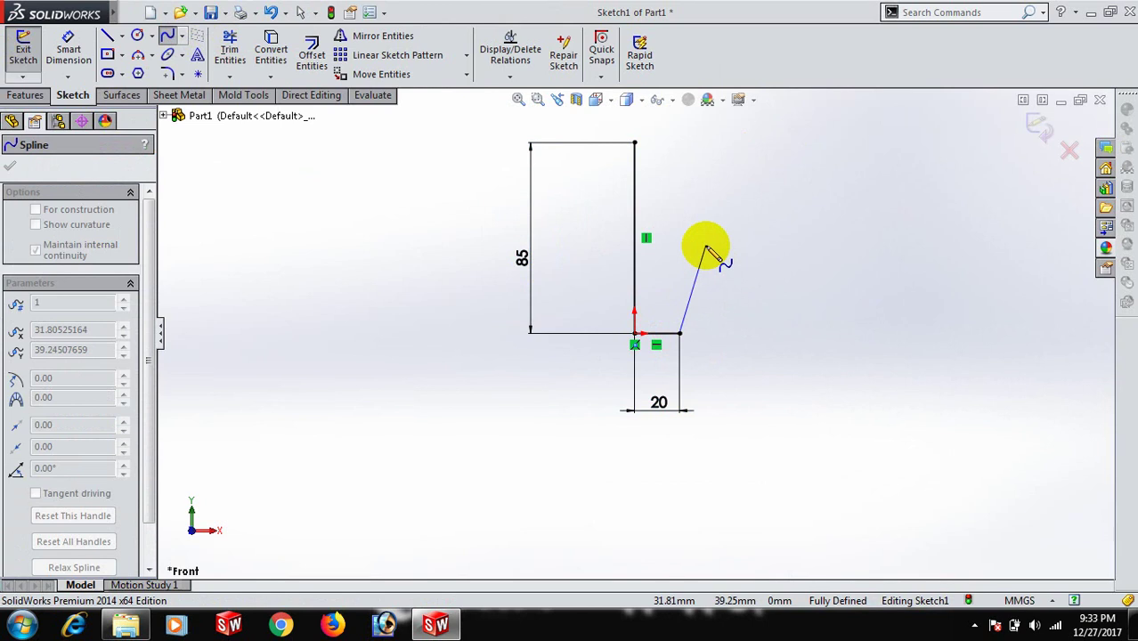
pyautogui.click(706, 247)
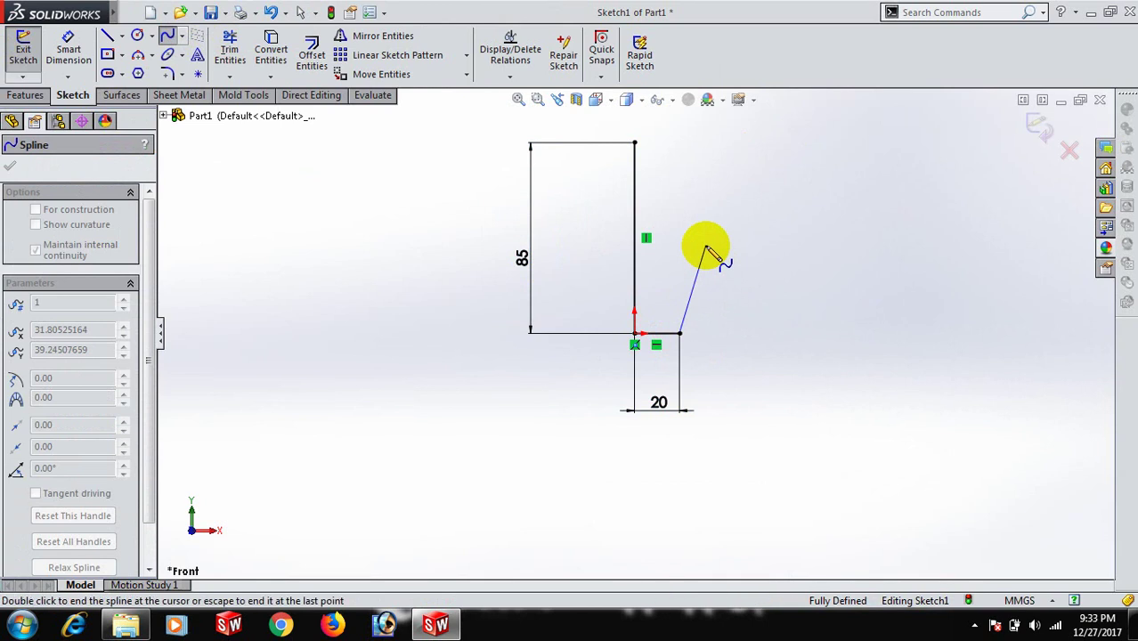
pyautogui.click(662, 184)
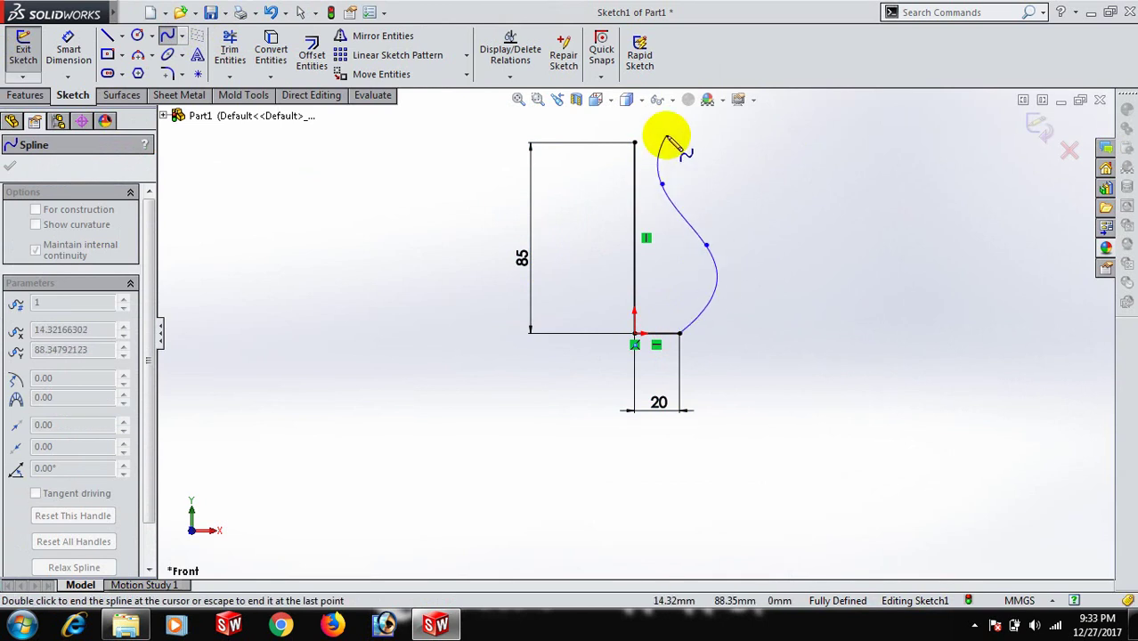
pyautogui.rightClick(668, 142)
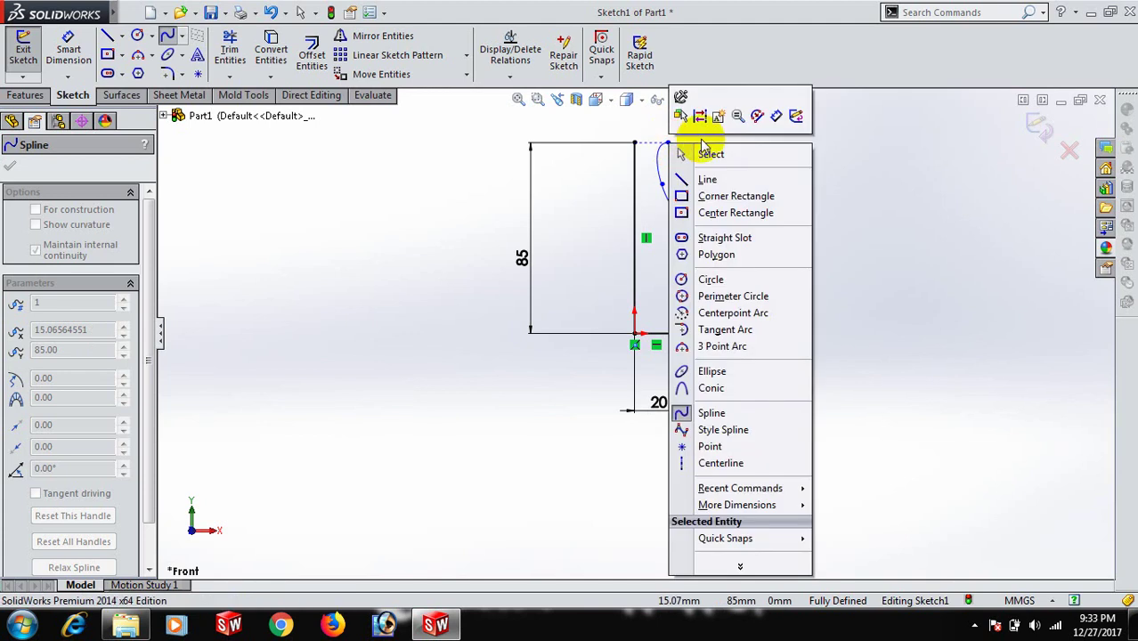
pyautogui.click(699, 152)
# Place the spline's bulge point 16 mm out from its lower end and 40 mm above the base.
pyautogui.moveTo(865, 353); pyautogui.dragTo(873, 214, button='right')
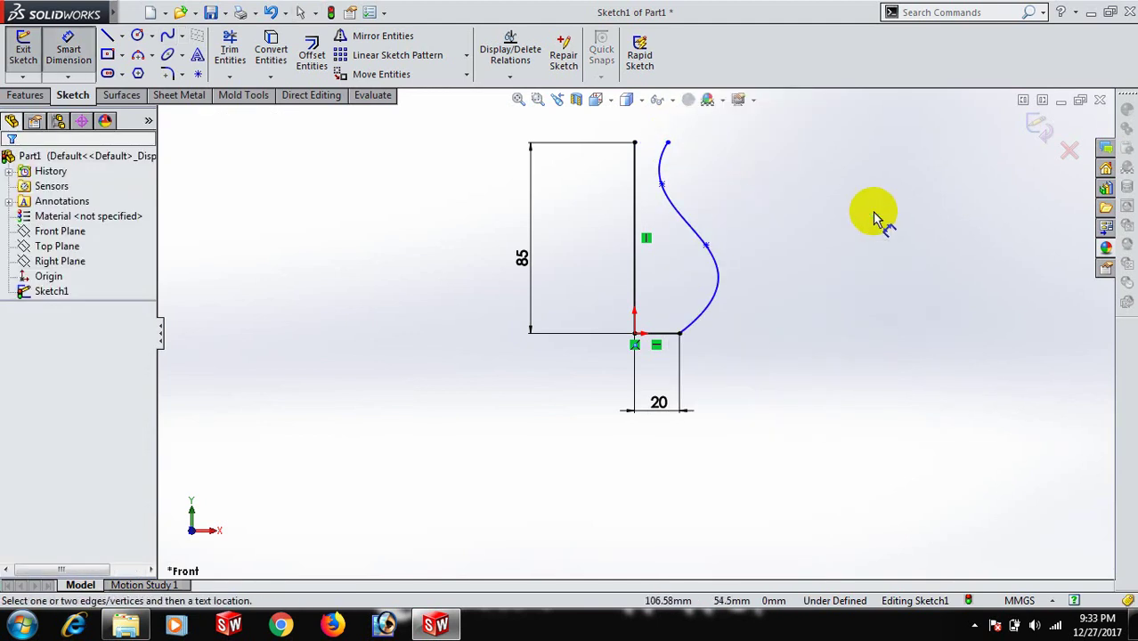
pyautogui.click(681, 334)
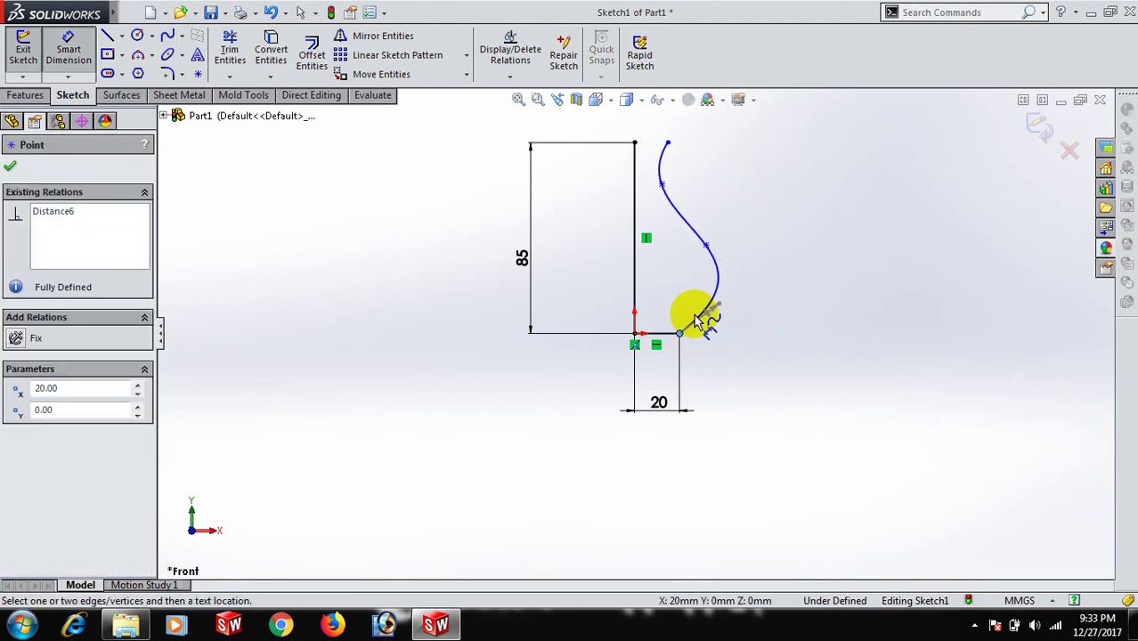
pyautogui.click(706, 245)
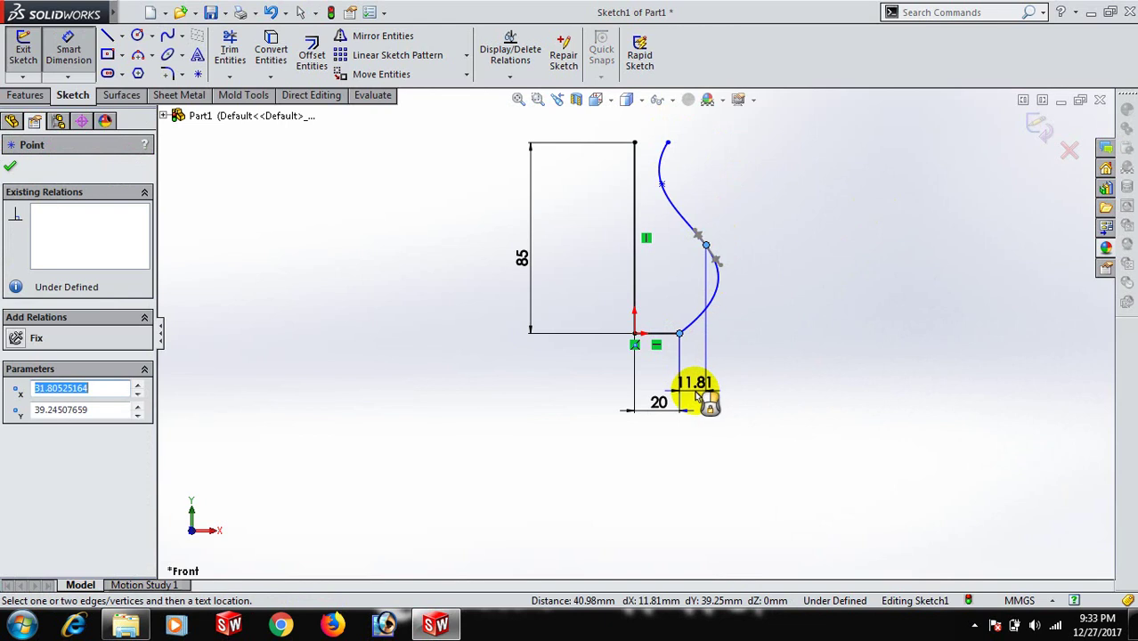
pyautogui.click(696, 394)
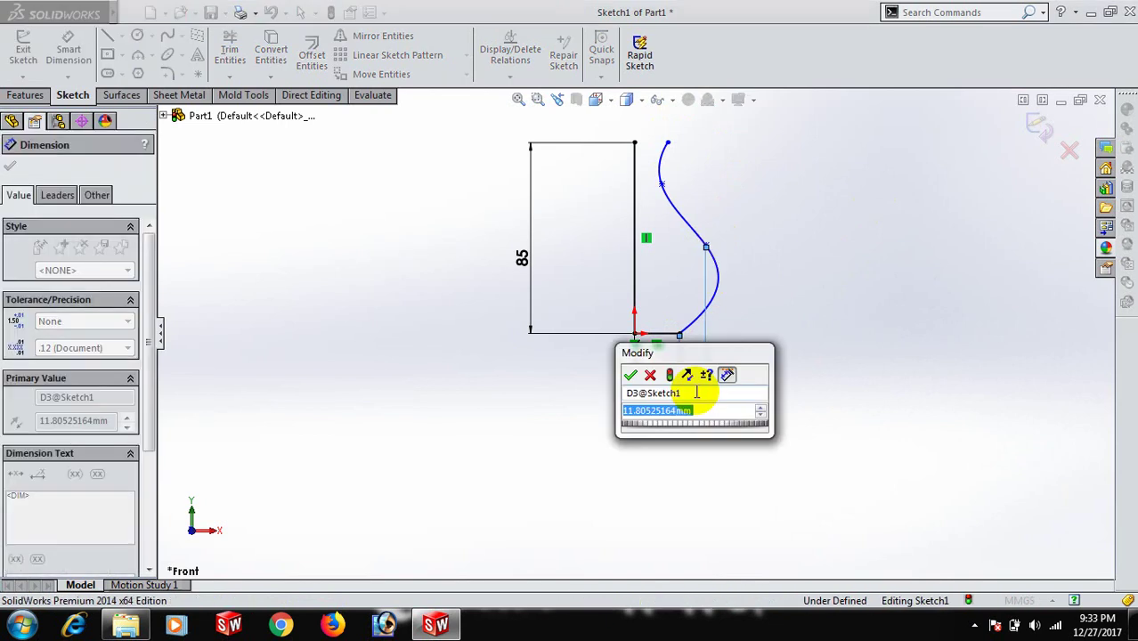
pyautogui.write('16')
pyautogui.press('Return')
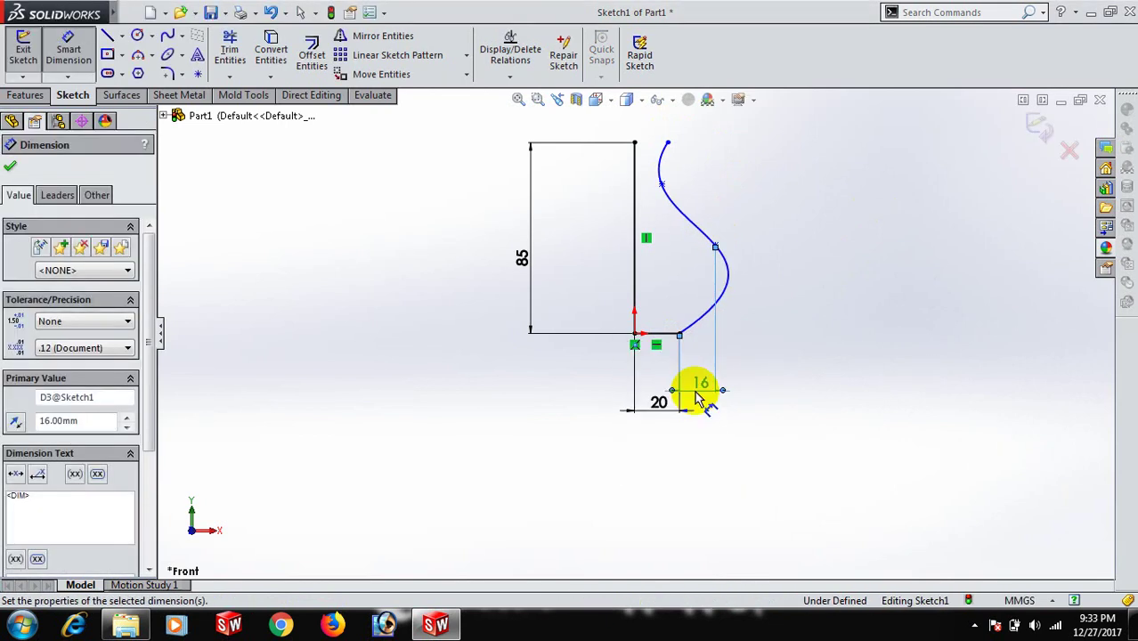
pyautogui.click(917, 367)
pyautogui.click(716, 247)
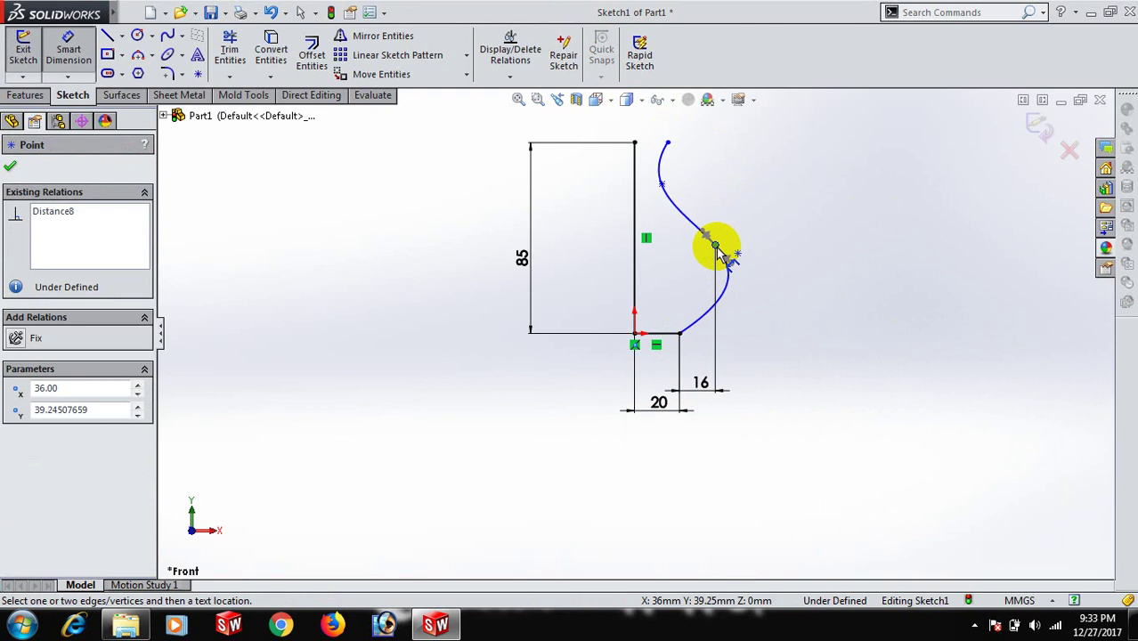
pyautogui.click(681, 336)
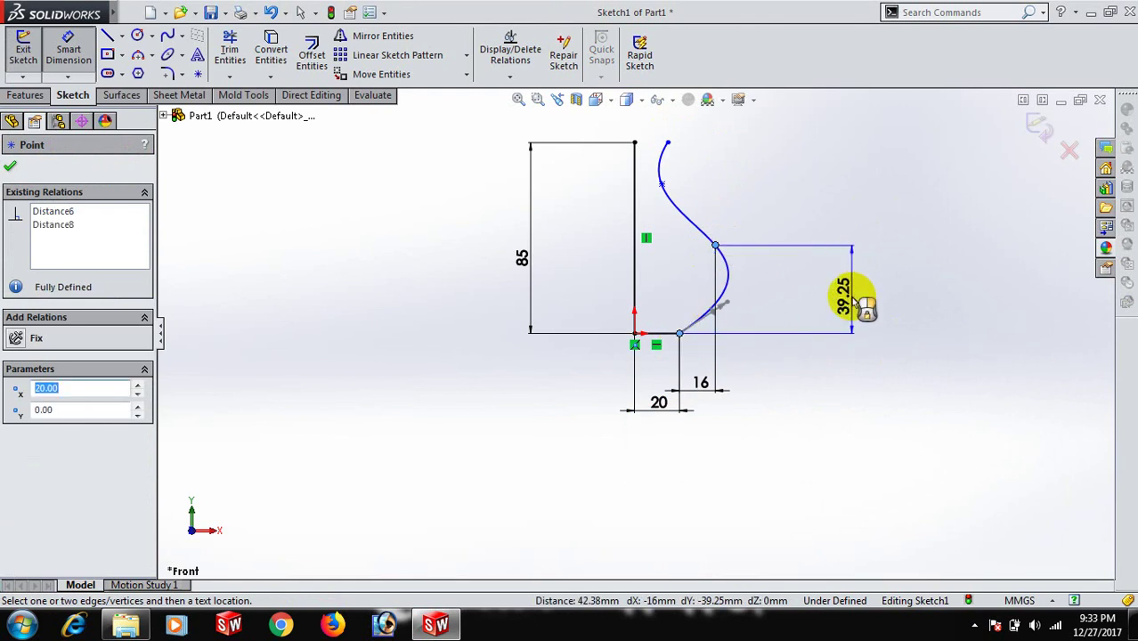
pyautogui.click(862, 305)
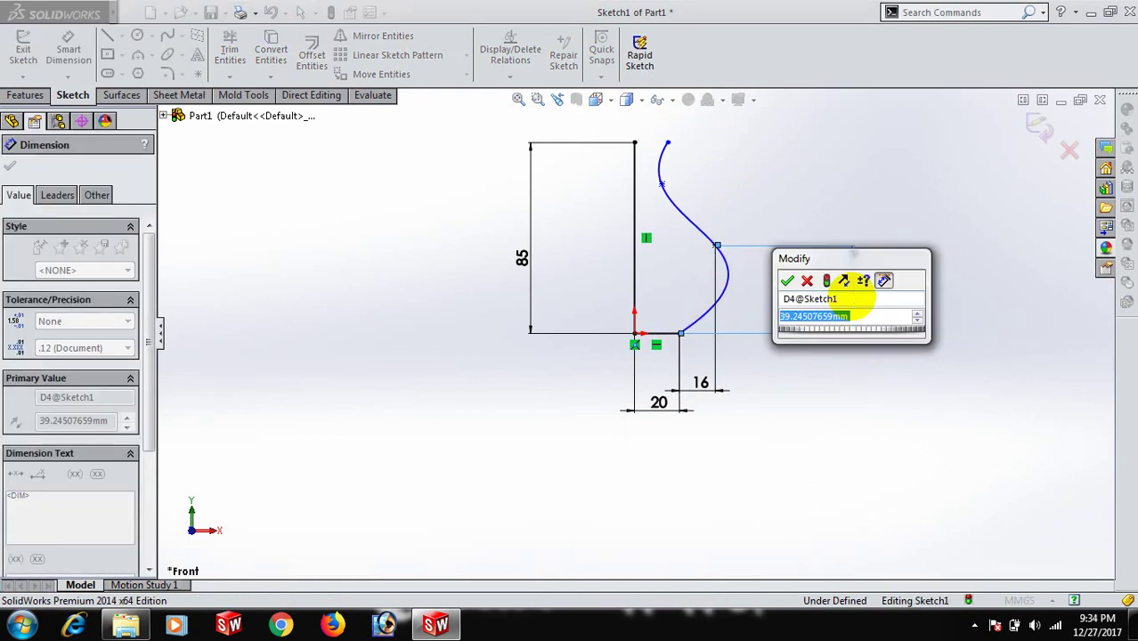
pyautogui.write('40')
pyautogui.press('Return')
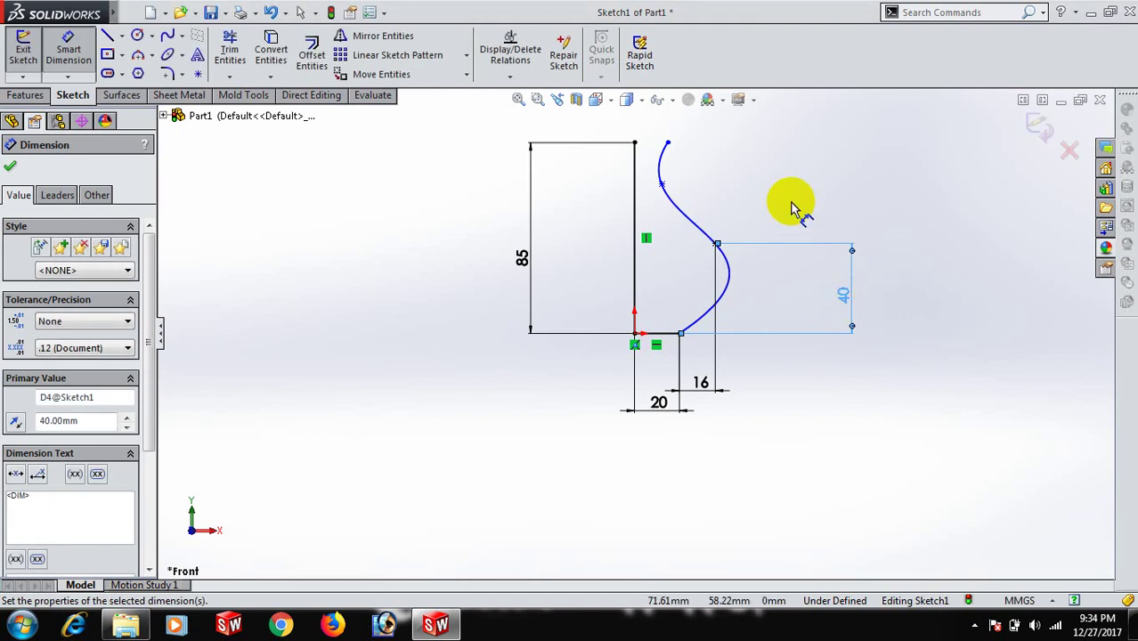
# Set the upper spline point 30 above the middle one and the spline length to 100.
pyautogui.click(663, 183)
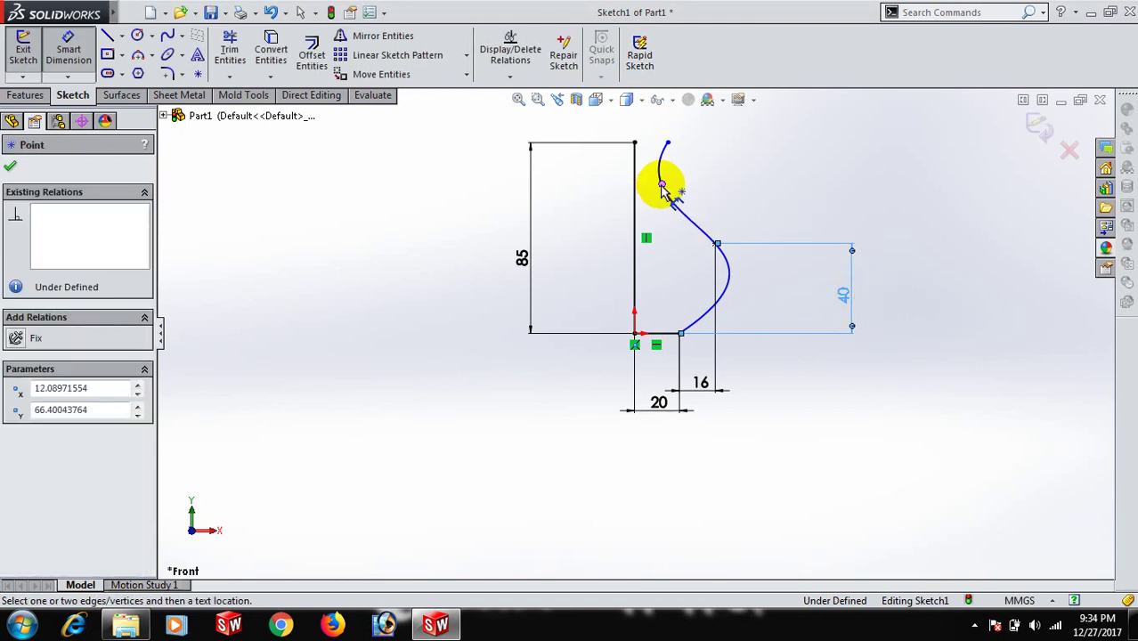
pyautogui.click(717, 243)
pyautogui.click(833, 204)
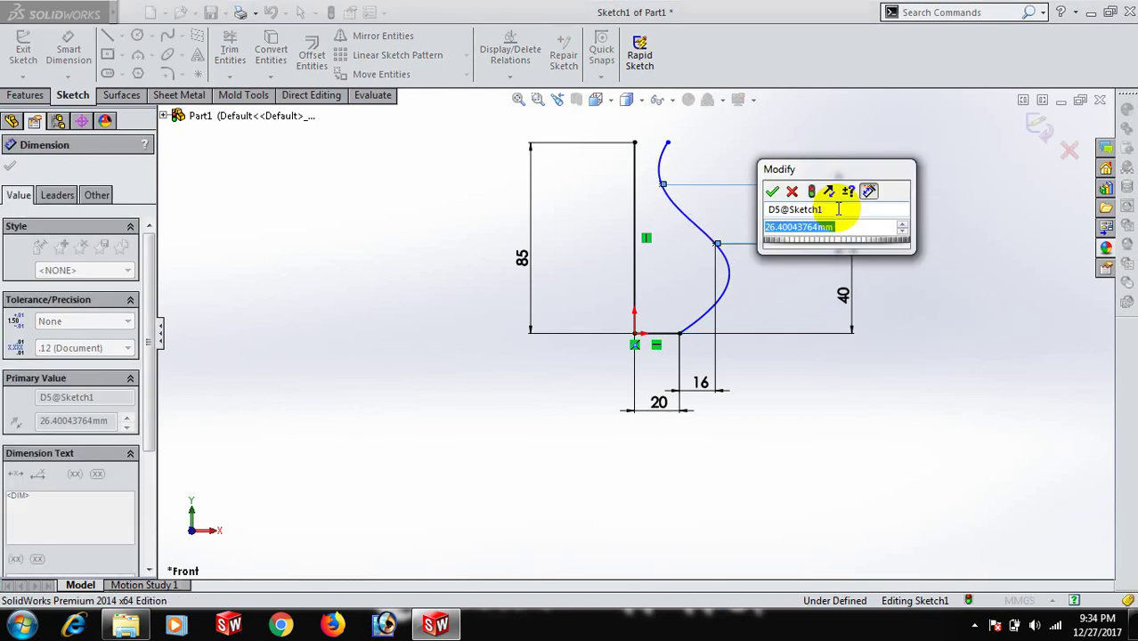
pyautogui.write('30')
pyautogui.press('Return')
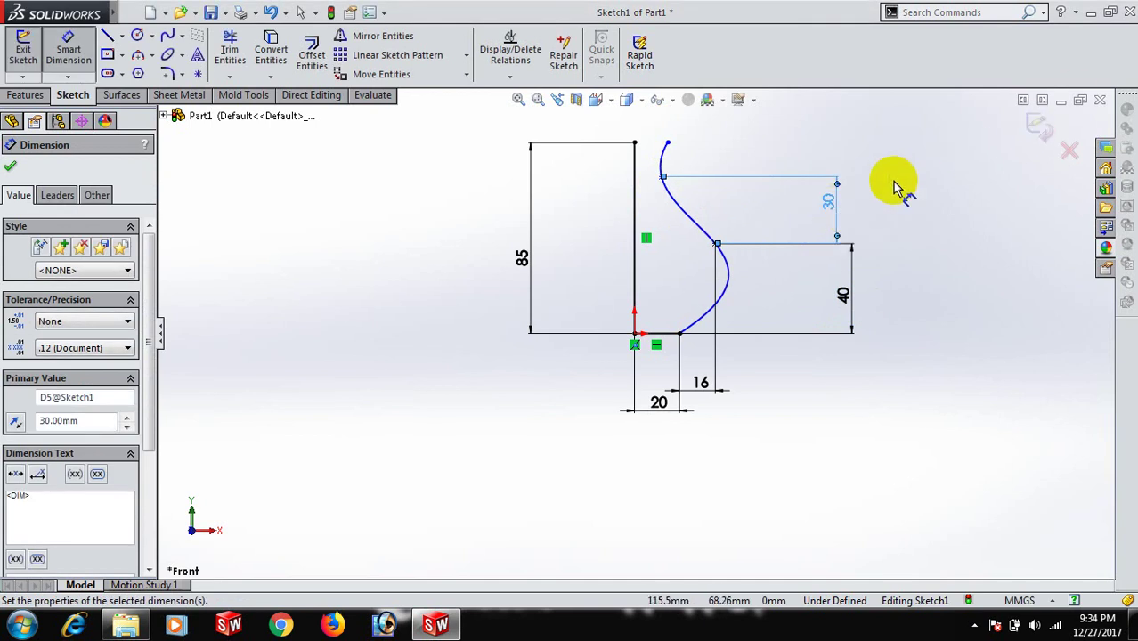
pyautogui.click(731, 294)
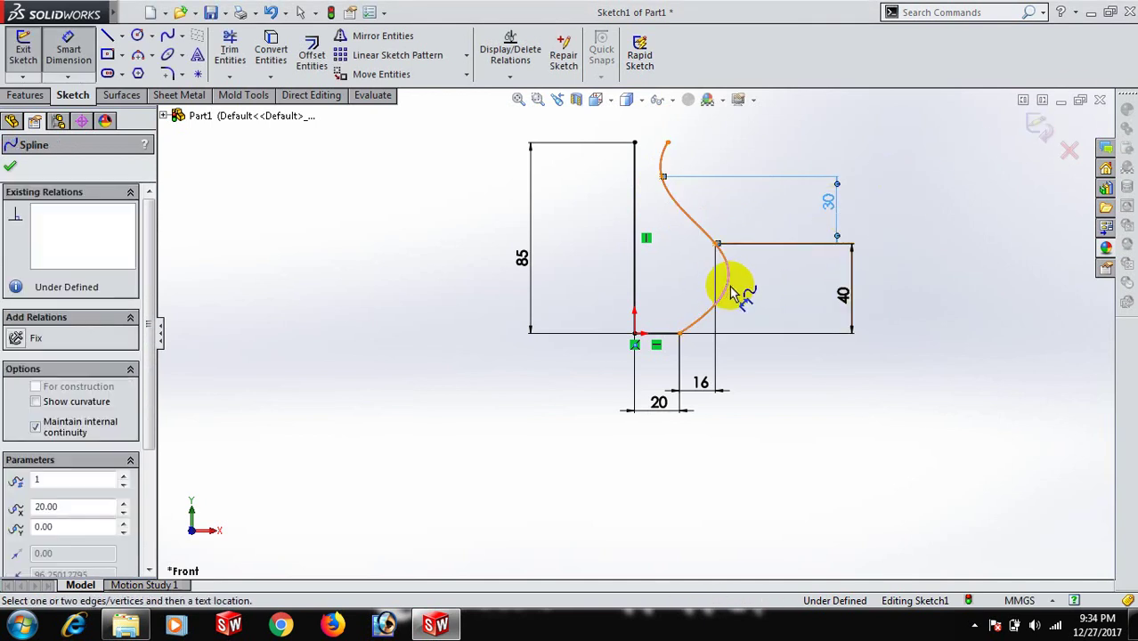
pyautogui.click(946, 316)
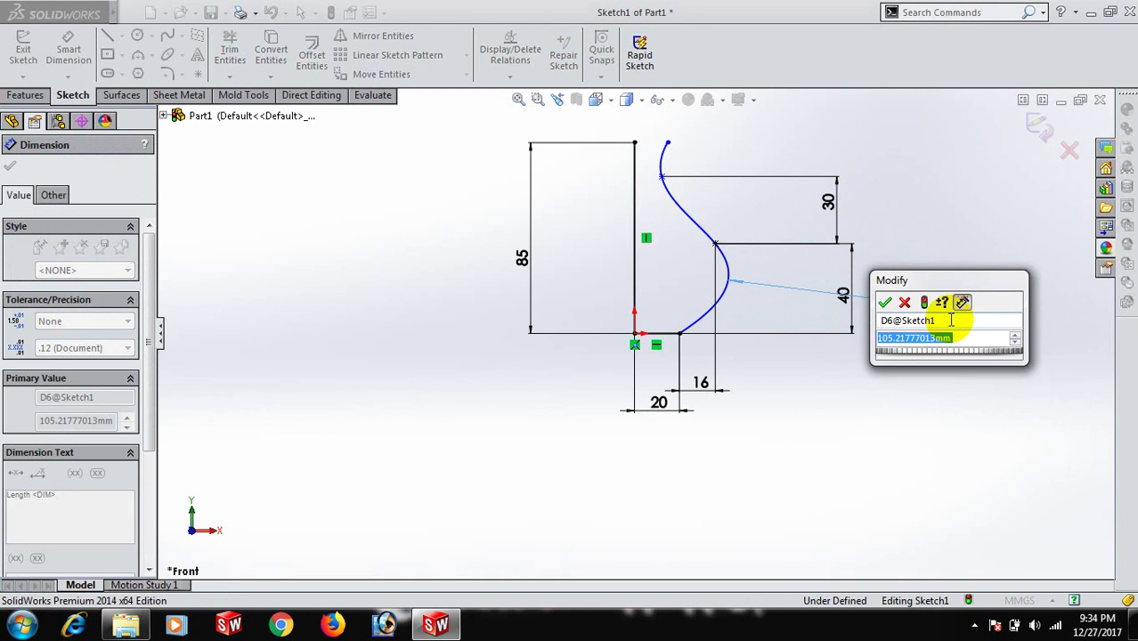
pyautogui.write('100')
pyautogui.press('Return')
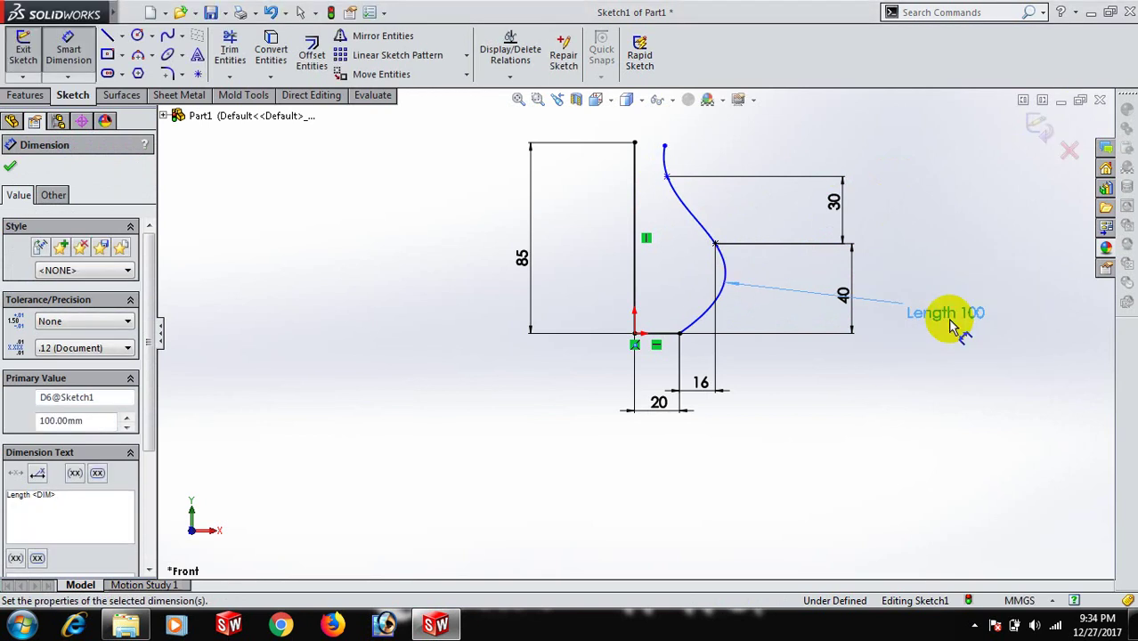
pyautogui.rightClick(968, 256)
pyautogui.click(975, 188)
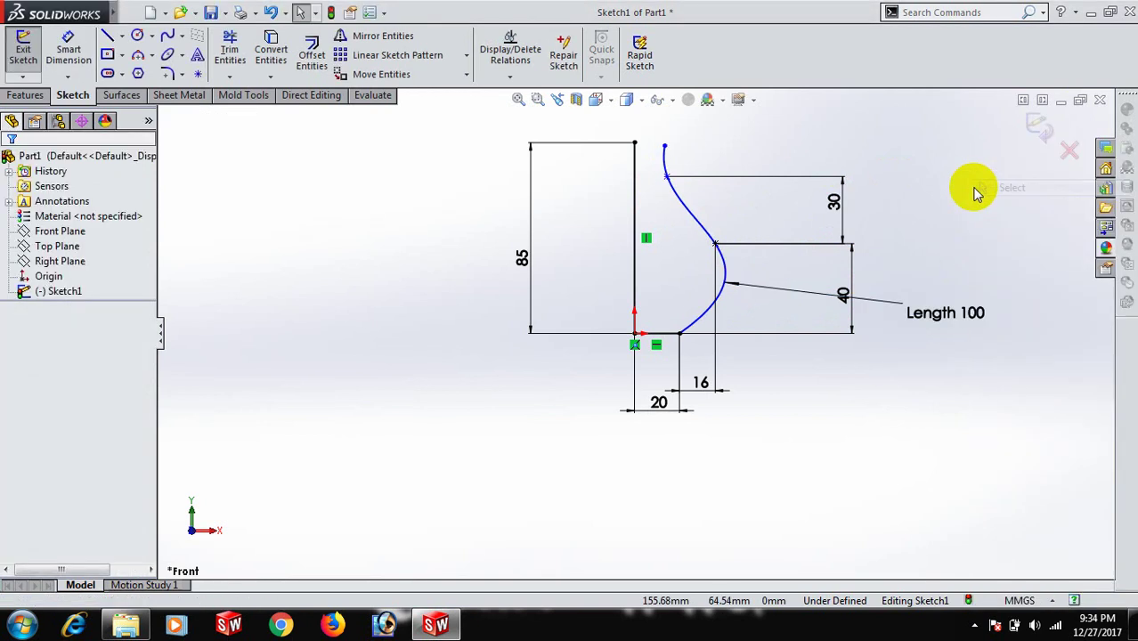
# Draw a top line from the profile's top vertex to the spline's upper end and make it horizontal.
pyautogui.press('l')
pyautogui.click(634, 142)
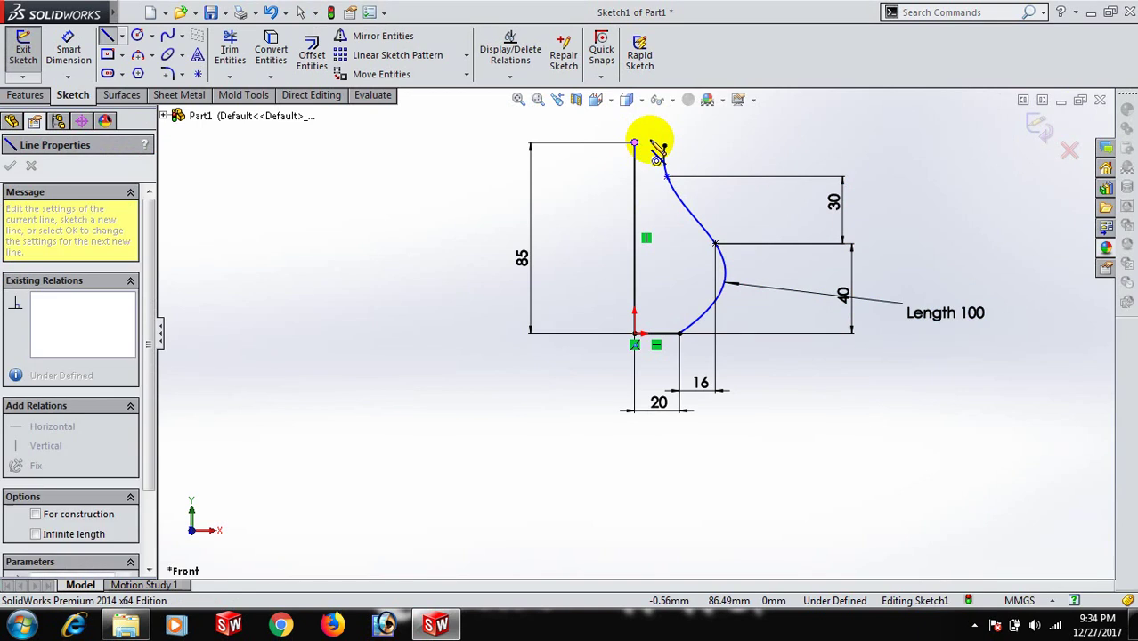
pyautogui.click(664, 145)
pyautogui.rightClick(665, 146)
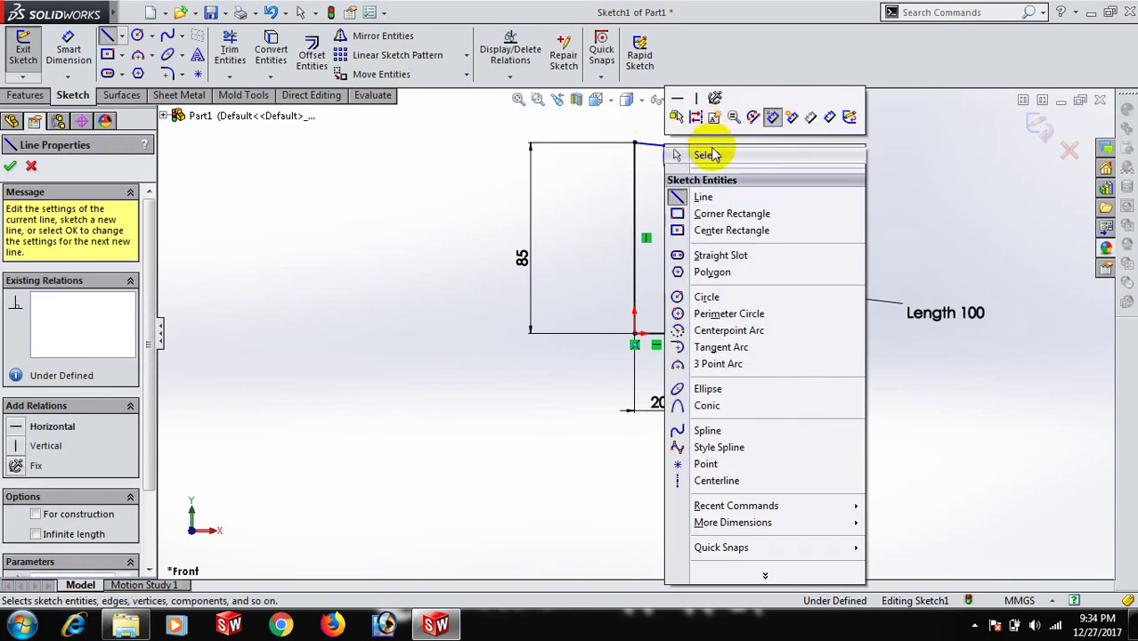
pyautogui.click(704, 155)
pyautogui.click(650, 144)
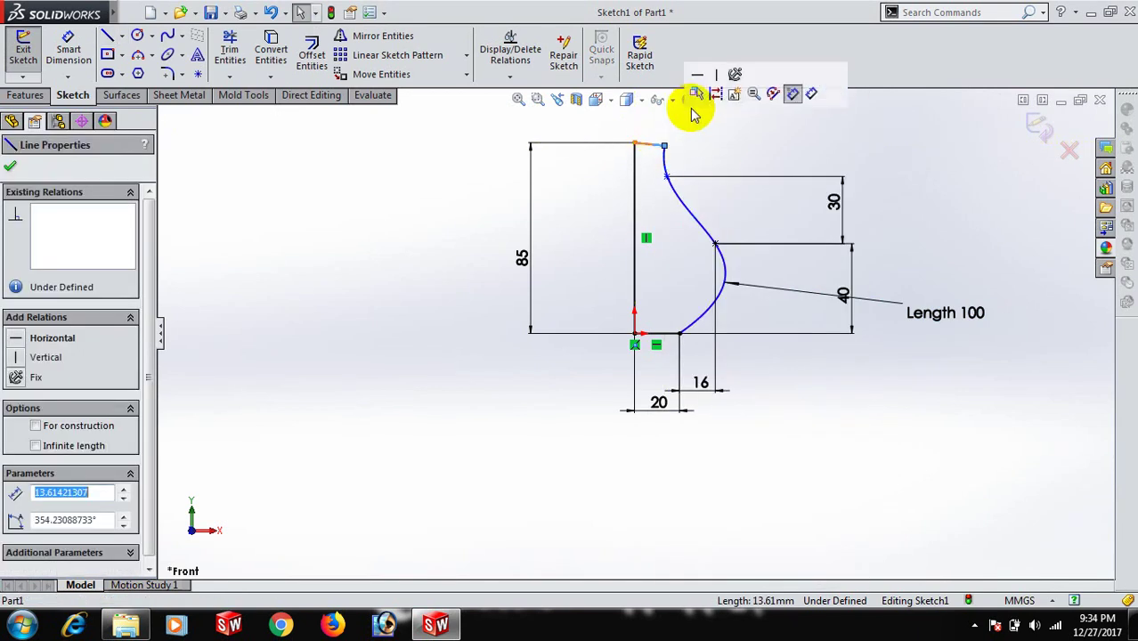
pyautogui.click(692, 77)
pyautogui.click(755, 155)
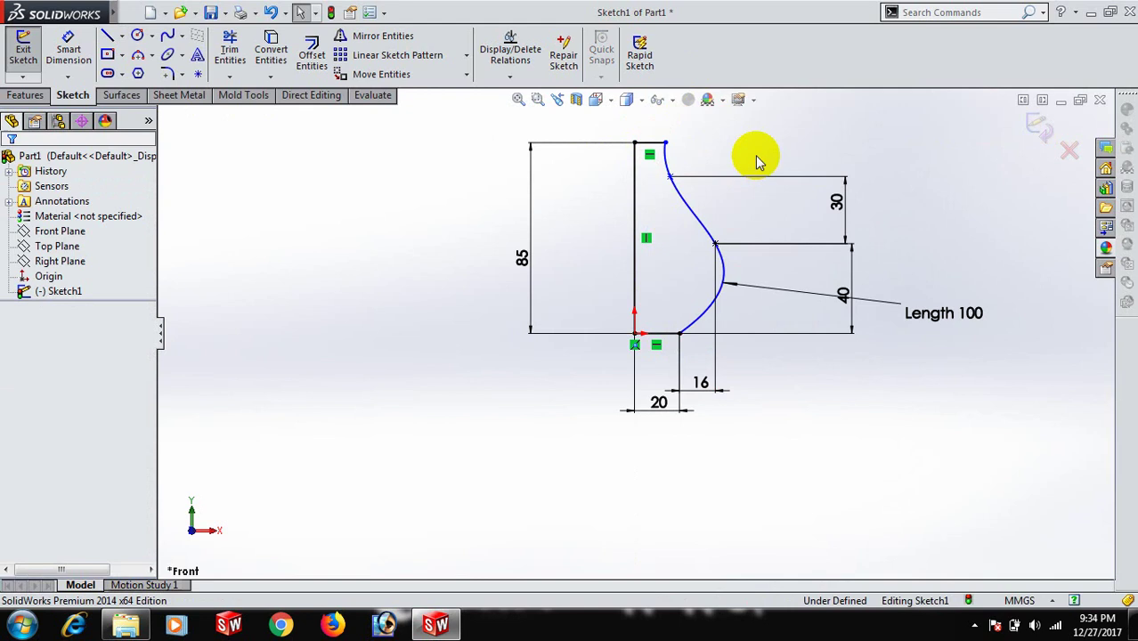
pyautogui.press('f')
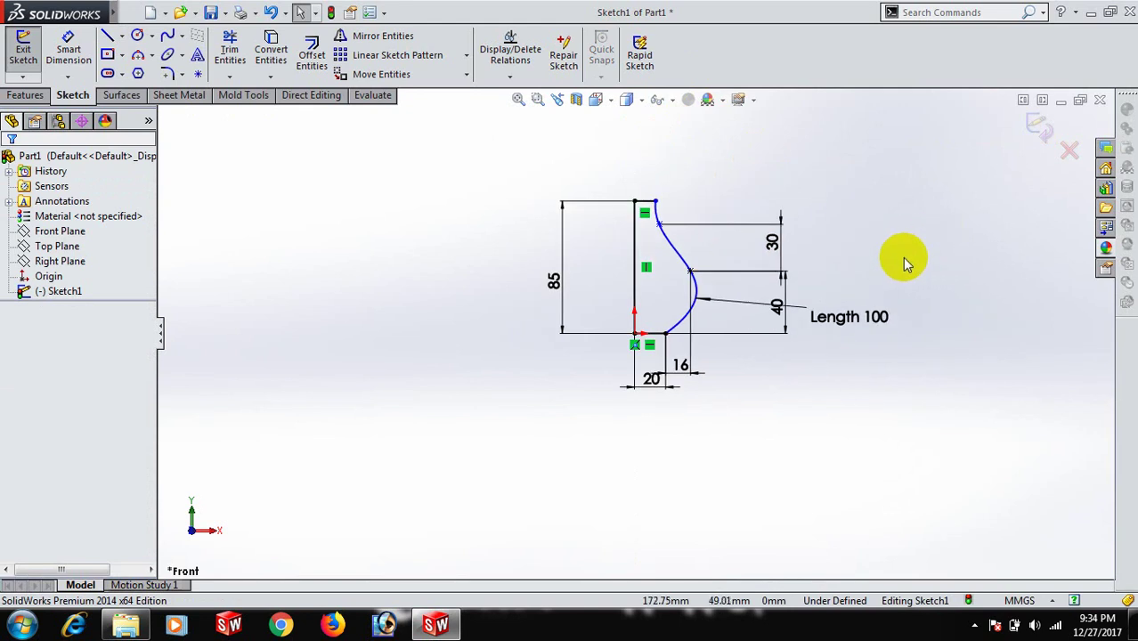
# Discard the redundant curve-length dimension and dimension the top line to 18 mm.
pyautogui.moveTo(902, 266); pyautogui.dragTo(903, 142, button='right')
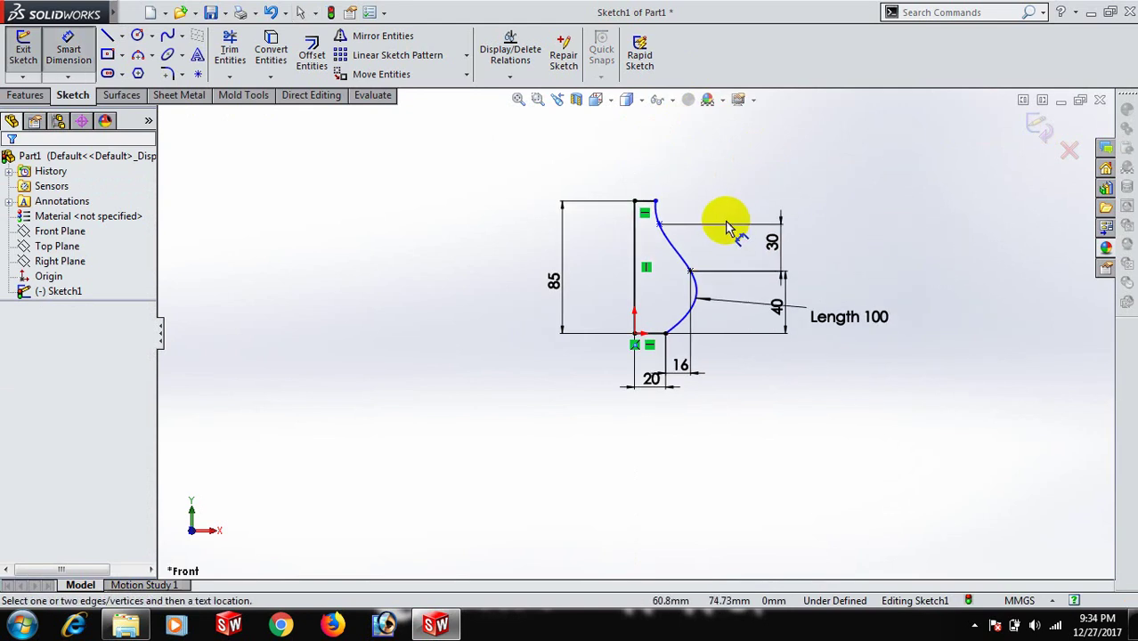
pyautogui.click(682, 260)
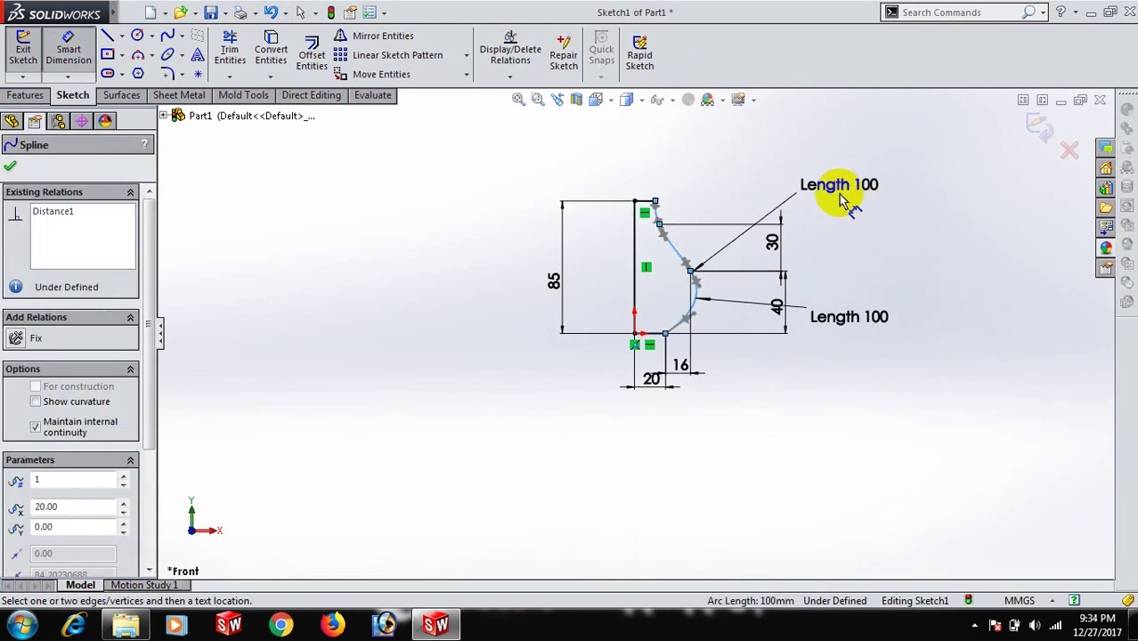
pyautogui.click(835, 196)
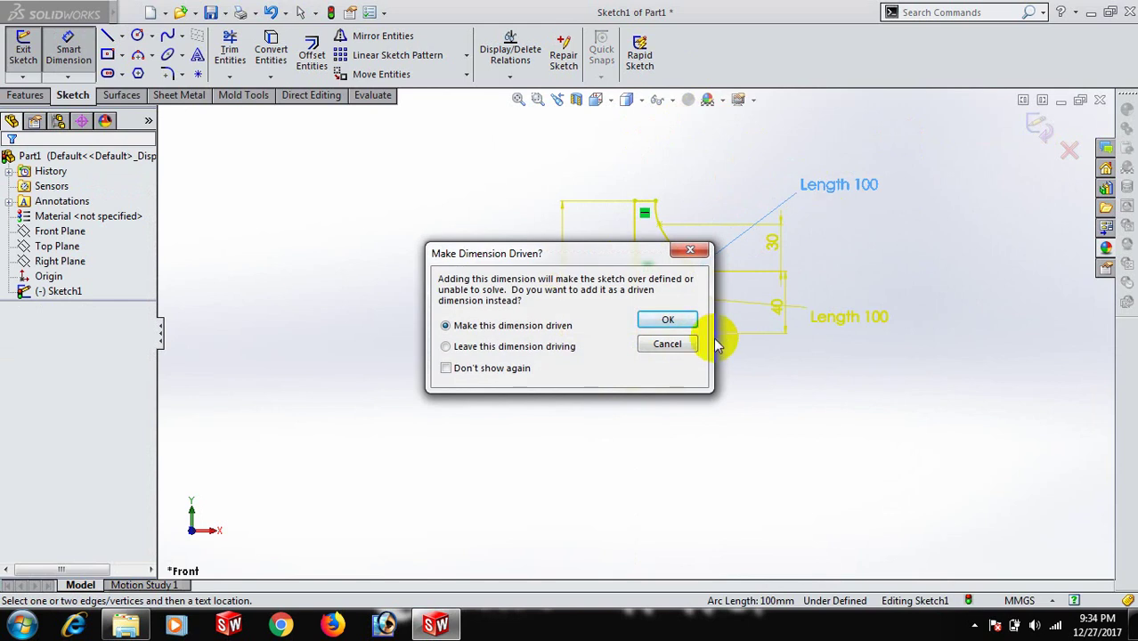
pyautogui.click(667, 345)
pyautogui.click(670, 352)
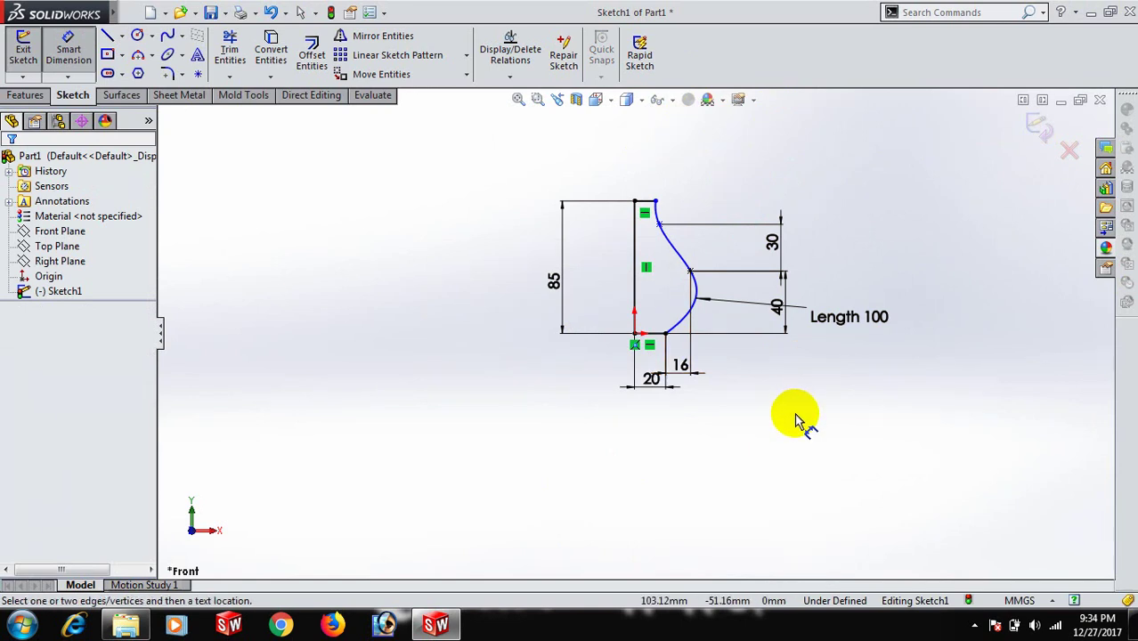
pyautogui.click(647, 202)
pyautogui.click(655, 157)
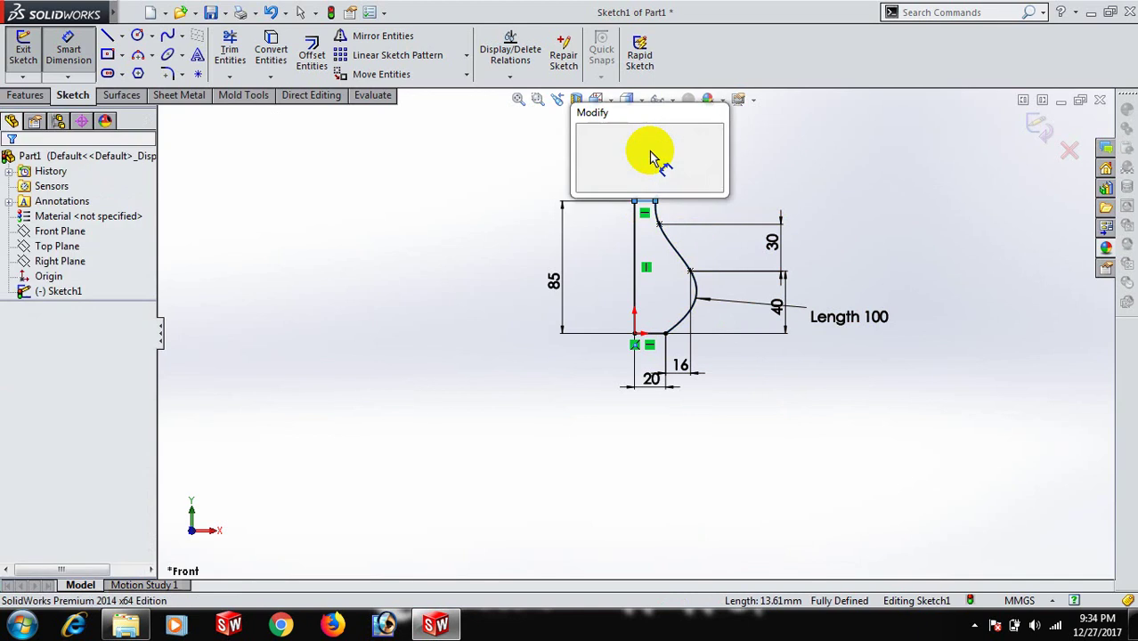
pyautogui.write('18')
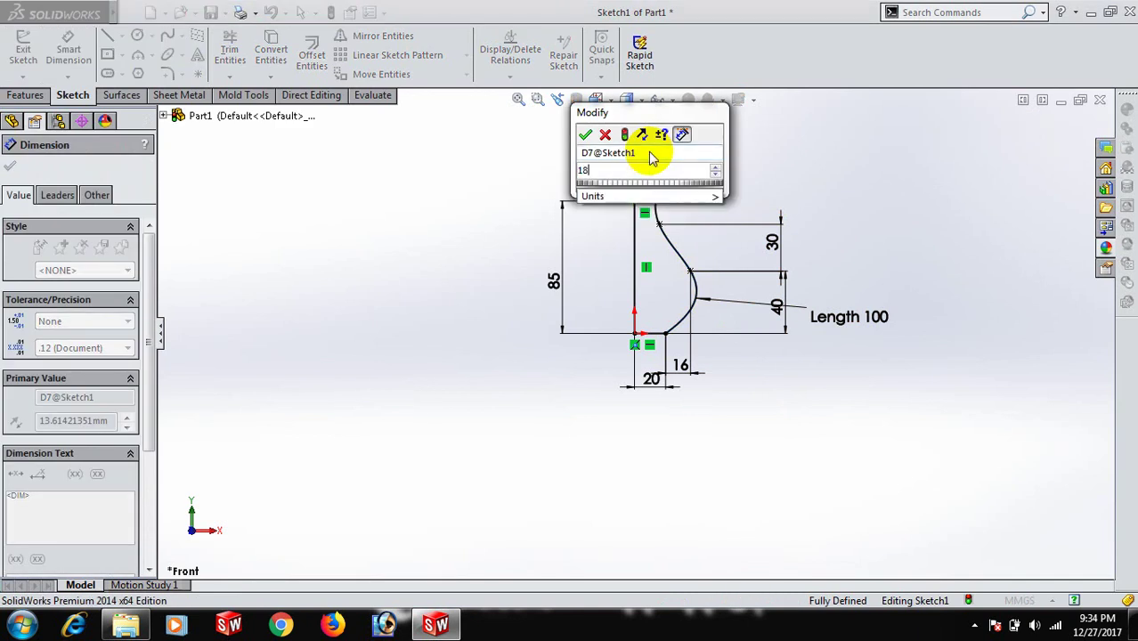
pyautogui.press('Return')
pyautogui.click(760, 196)
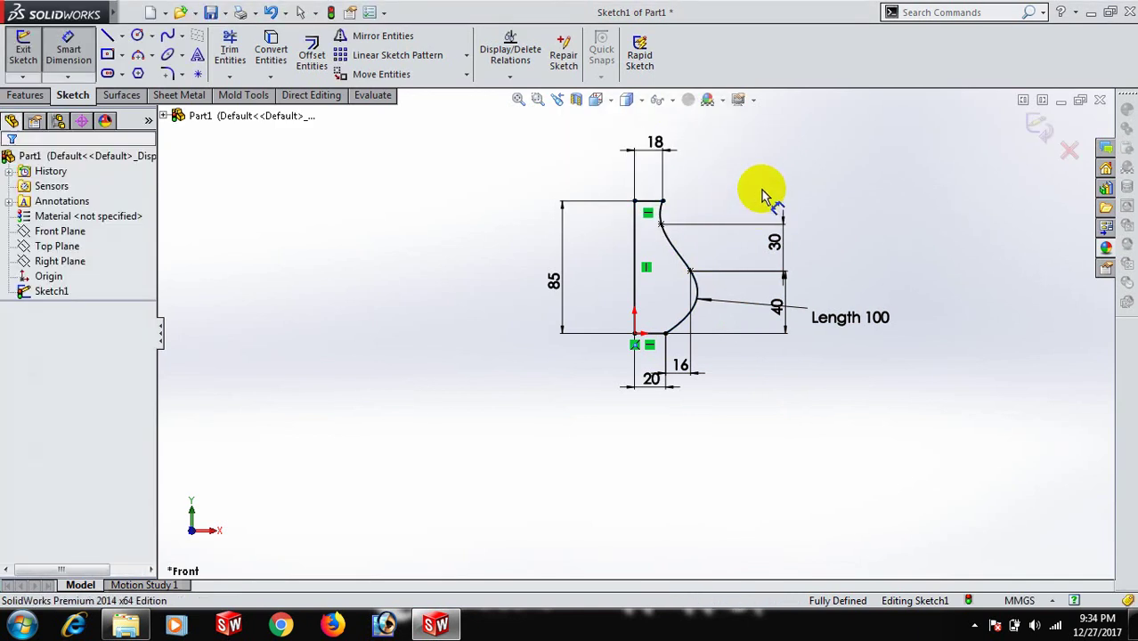
pyautogui.rightClick(762, 190)
# Revolve the profile 360° about the 85 mm vertical line to create Revolve1.
pyautogui.click(811, 188)
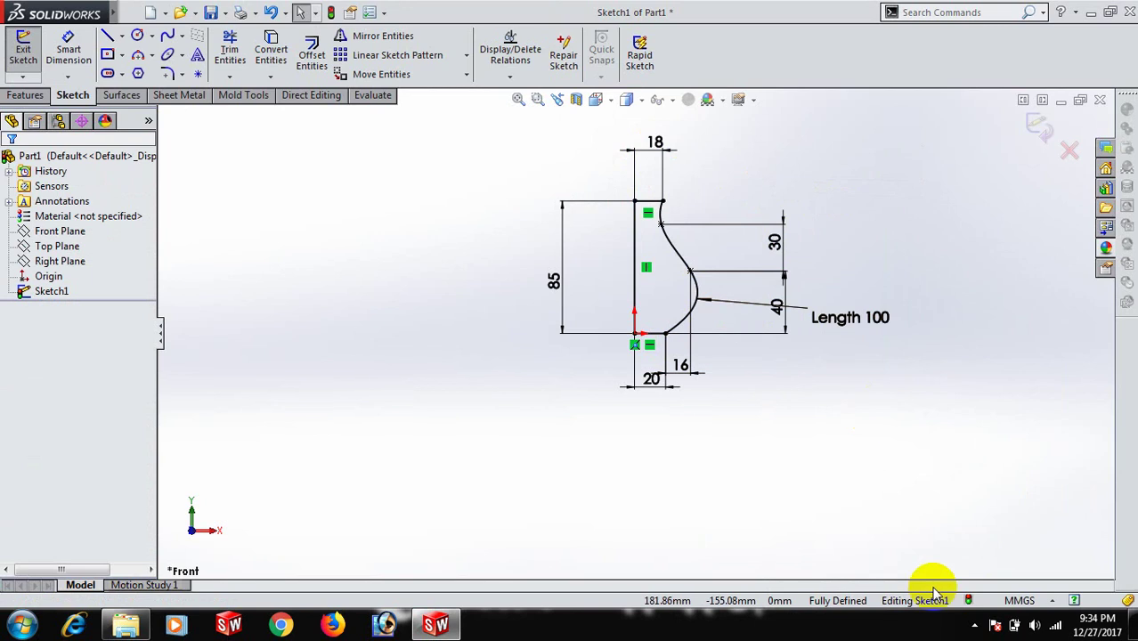
pyautogui.click(25, 94)
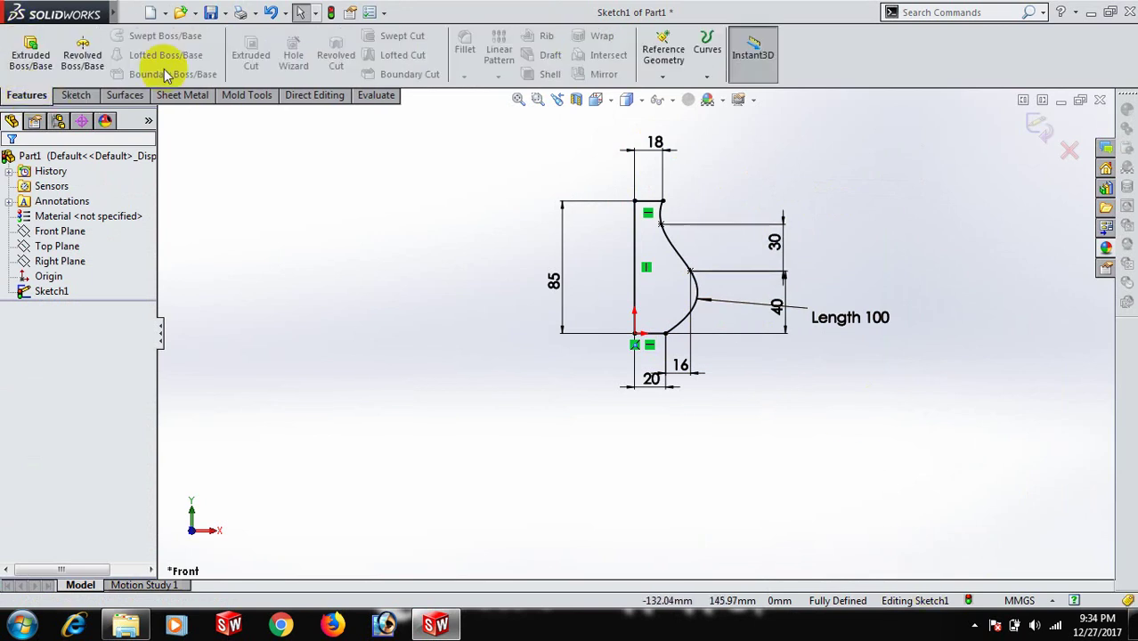
pyautogui.click(82, 55)
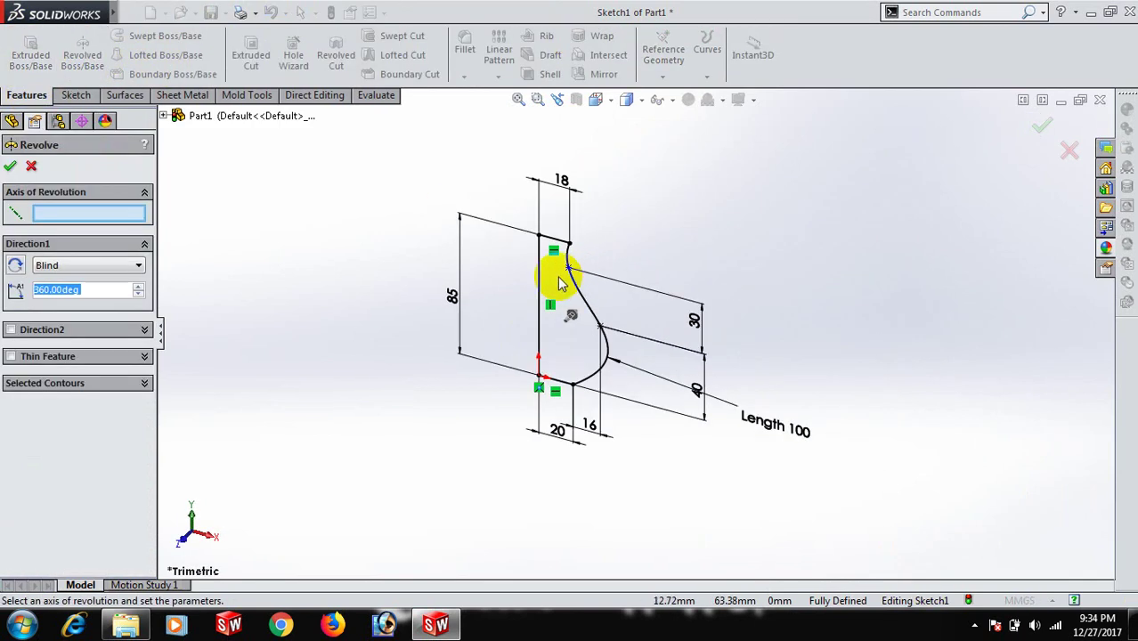
pyautogui.click(539, 278)
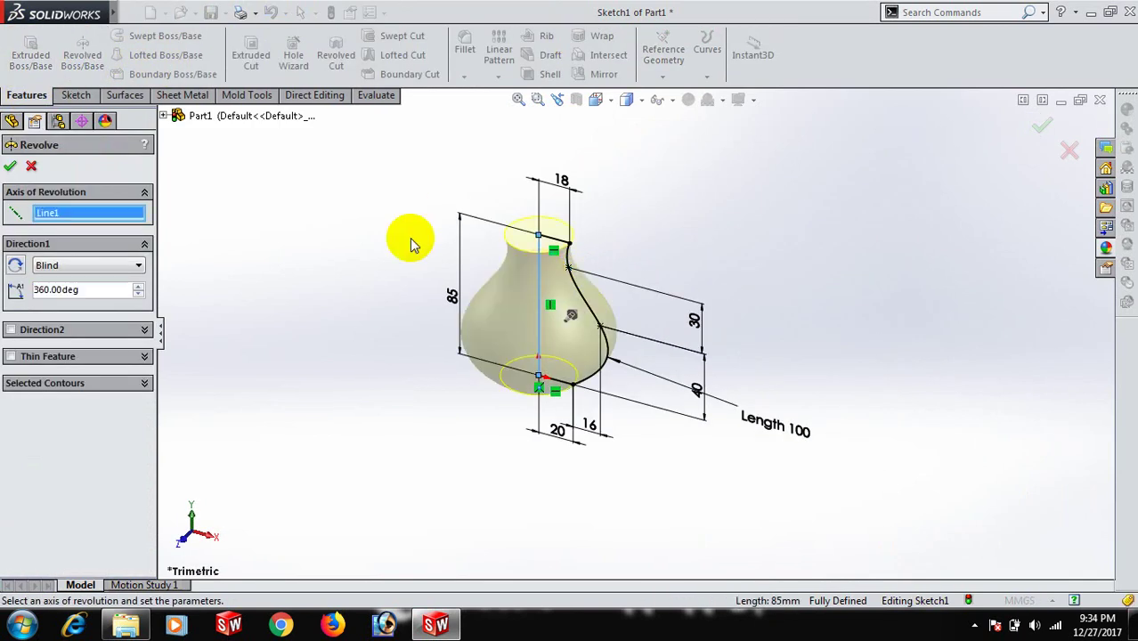
pyautogui.click(9, 165)
pyautogui.click(730, 292)
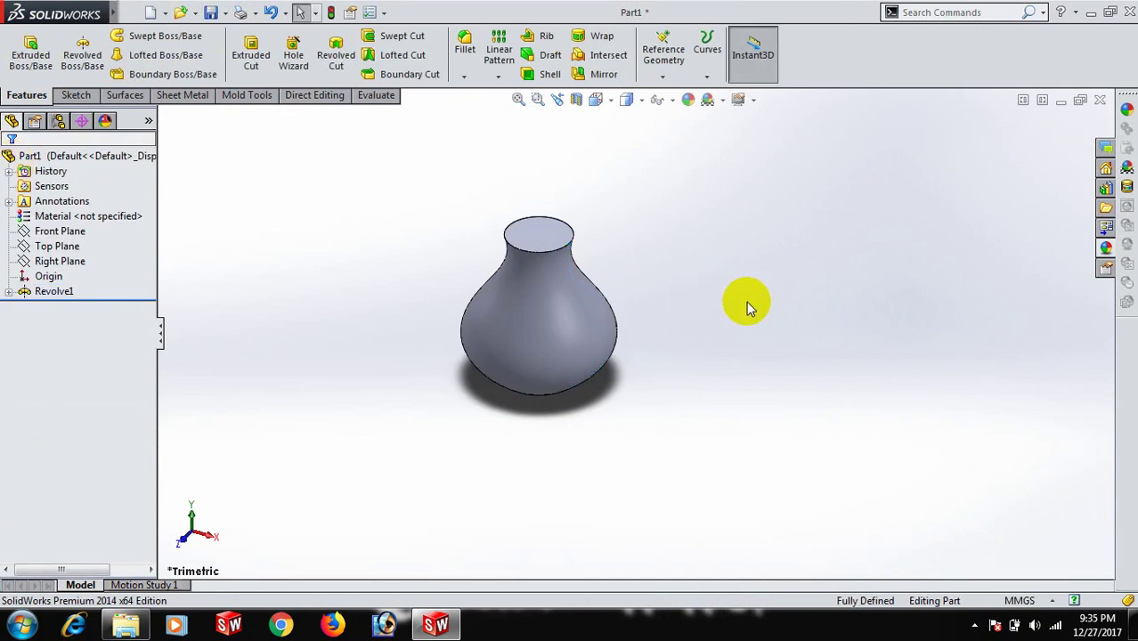
# Start a Front Plane sketch, viewed normal to, with a vertical construction line through the vase's bottom centre.
pyautogui.moveTo(746, 301)
pyautogui.mouseDown(button='middle')
pyautogui.moveTo(803, 191)
pyautogui.moveTo(739, 229)
pyautogui.moveTo(771, 258)
pyautogui.mouseUp(button='middle')
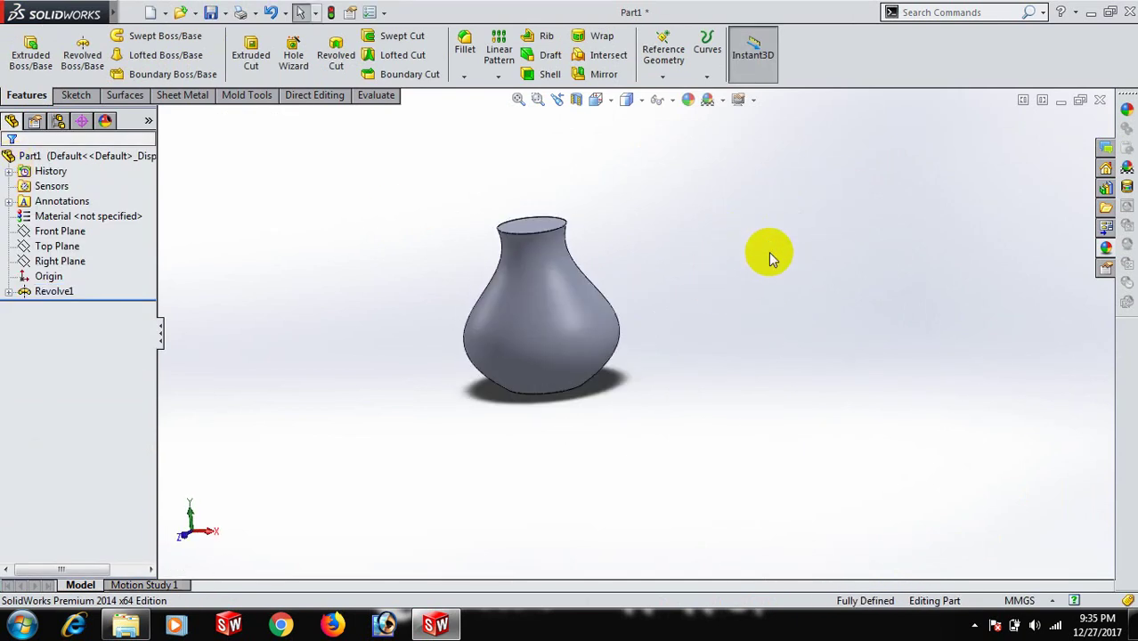
pyautogui.click(54, 235)
pyautogui.click(60, 207)
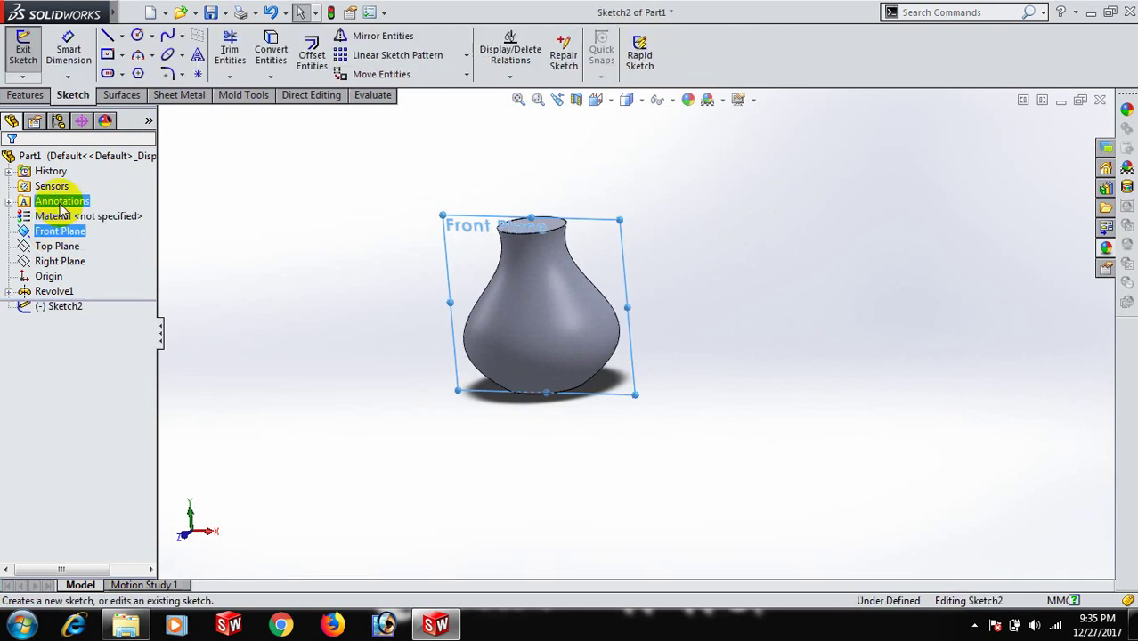
pyautogui.press('space')
pyautogui.click(204, 300)
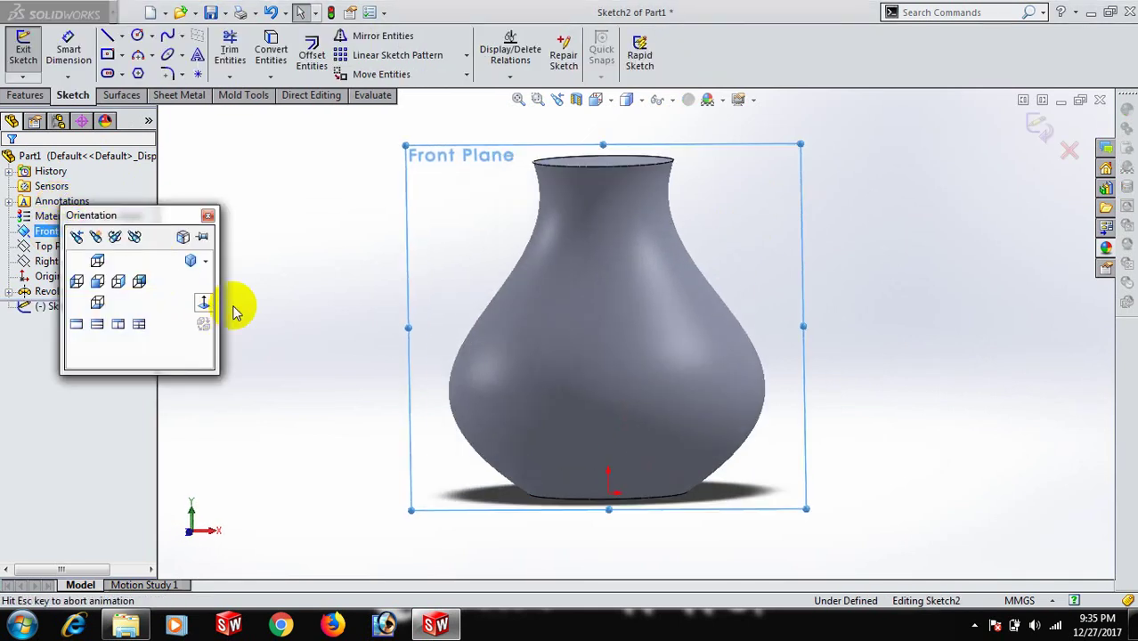
pyautogui.moveTo(725, 306); pyautogui.dragTo(877, 330, button='right')
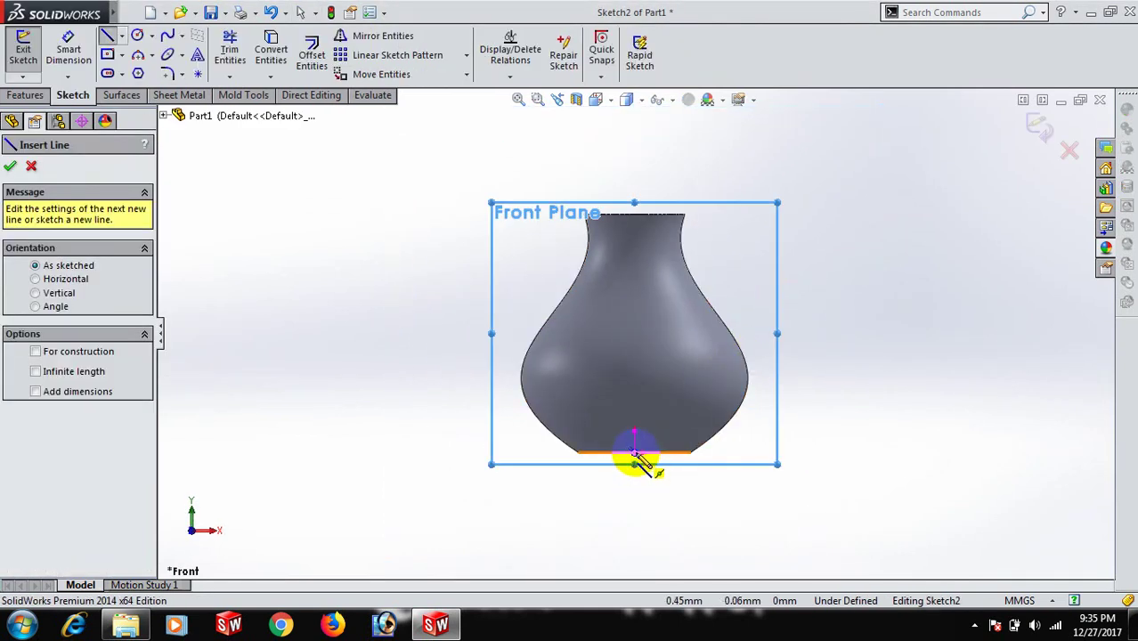
pyautogui.click(635, 455)
pyautogui.click(636, 148)
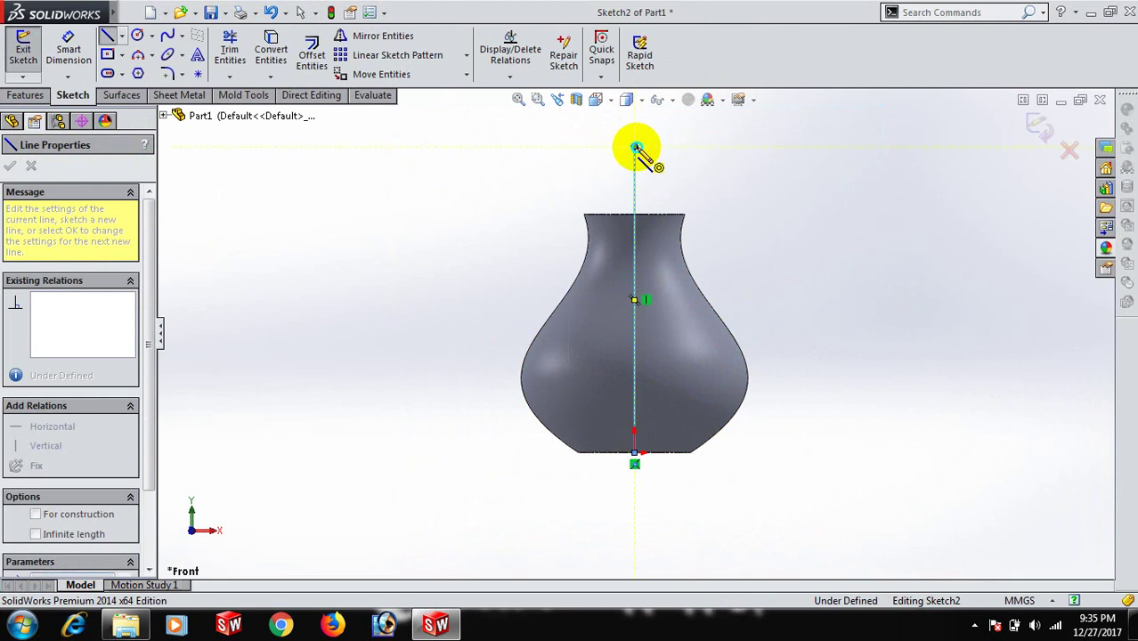
pyautogui.rightClick(636, 147)
pyautogui.click(724, 154)
pyautogui.click(634, 275)
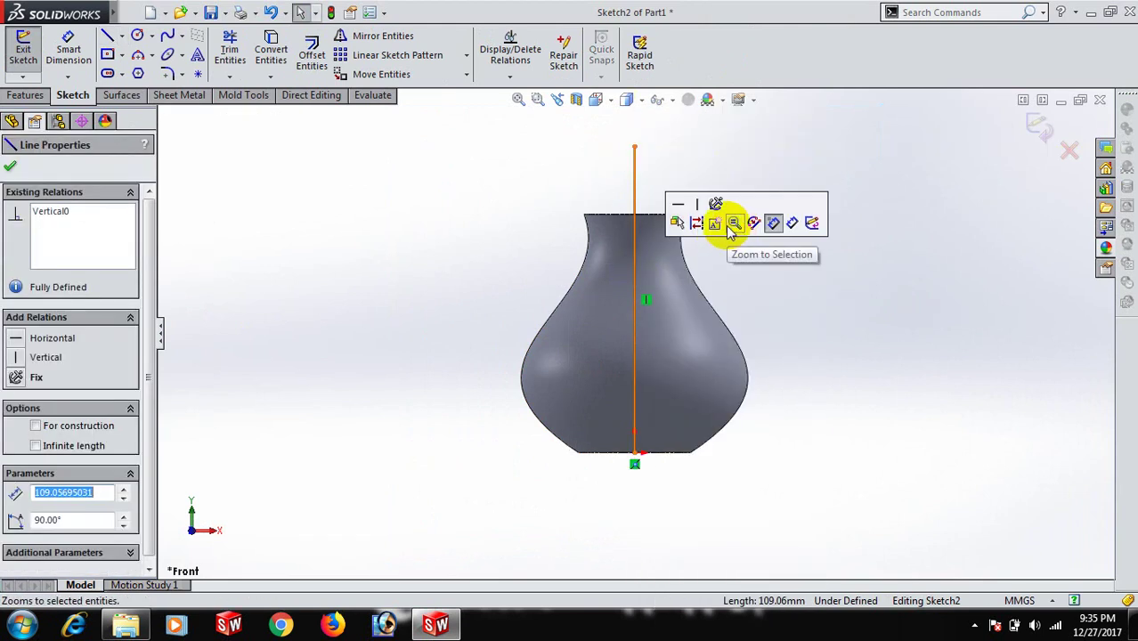
pyautogui.click(696, 222)
pyautogui.scroll(3, 831, 321)
# Draw two small circles on the vase outline, one low and one higher up.
pyautogui.moveTo(831, 321); pyautogui.dragTo(761, 392, button='right')
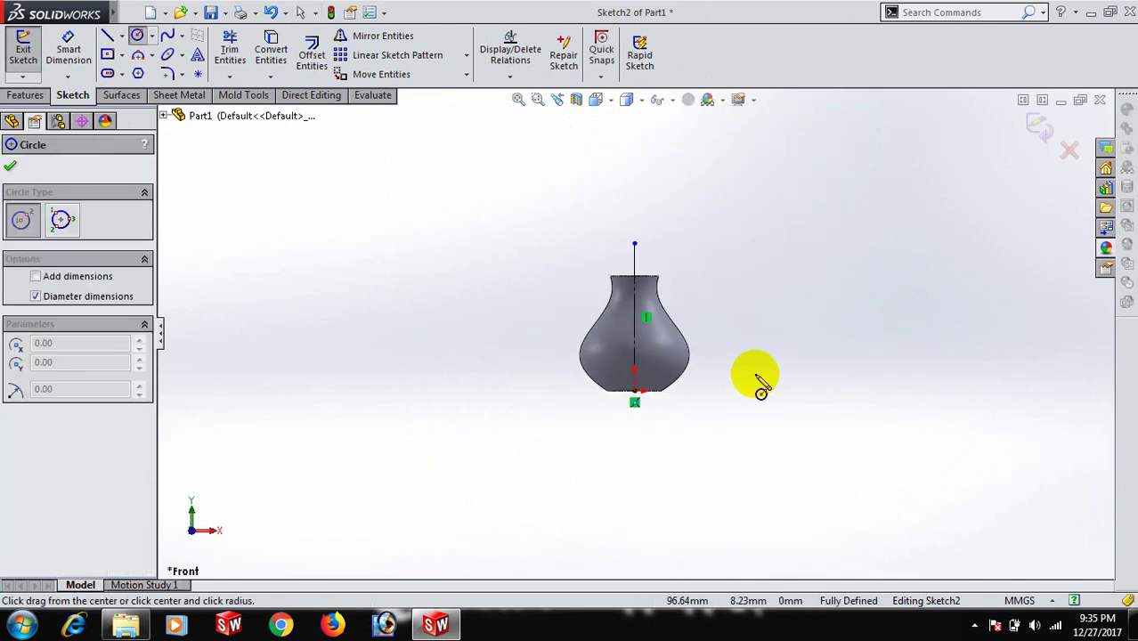
pyautogui.scroll(-1, 694, 392)
pyautogui.click(696, 379)
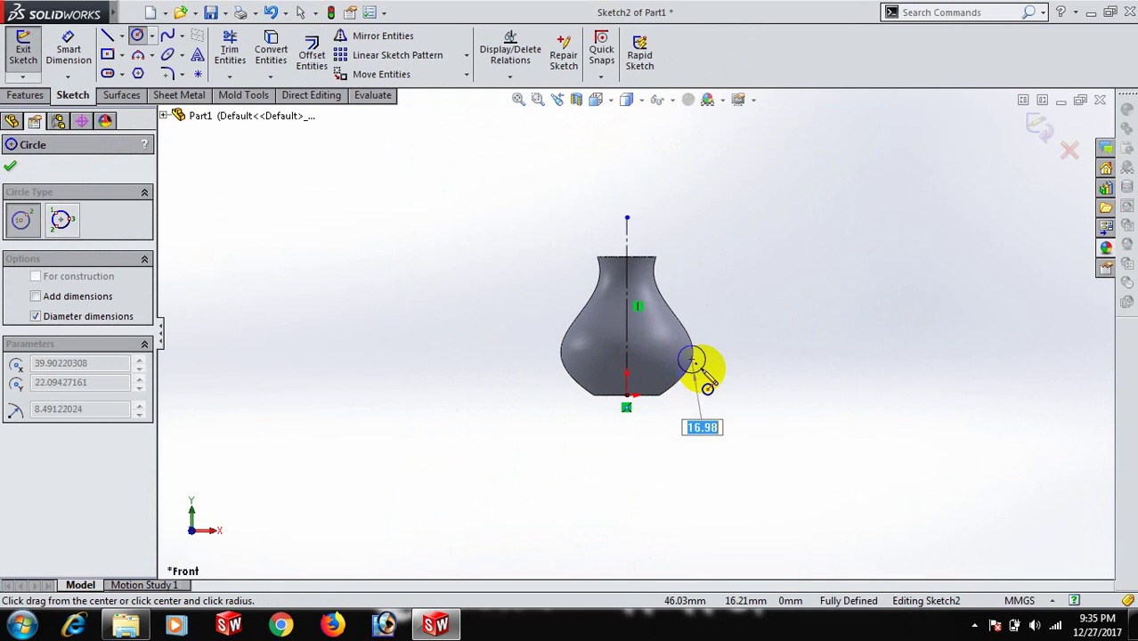
pyautogui.click(706, 385)
pyautogui.rightClick(704, 383)
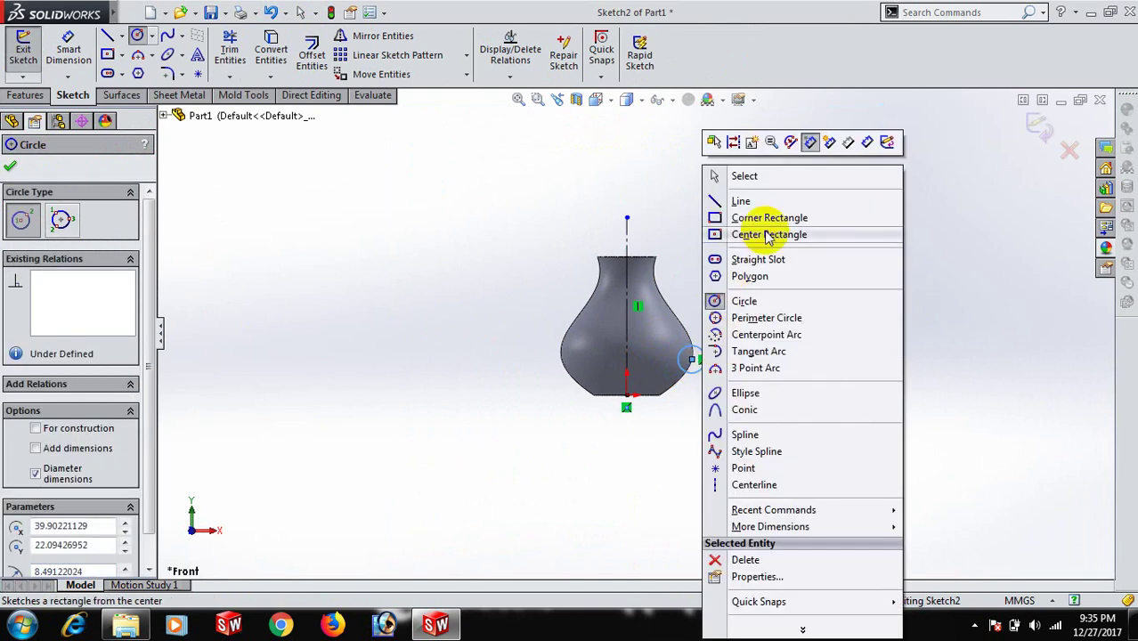
pyautogui.click(764, 178)
pyautogui.press('Return')
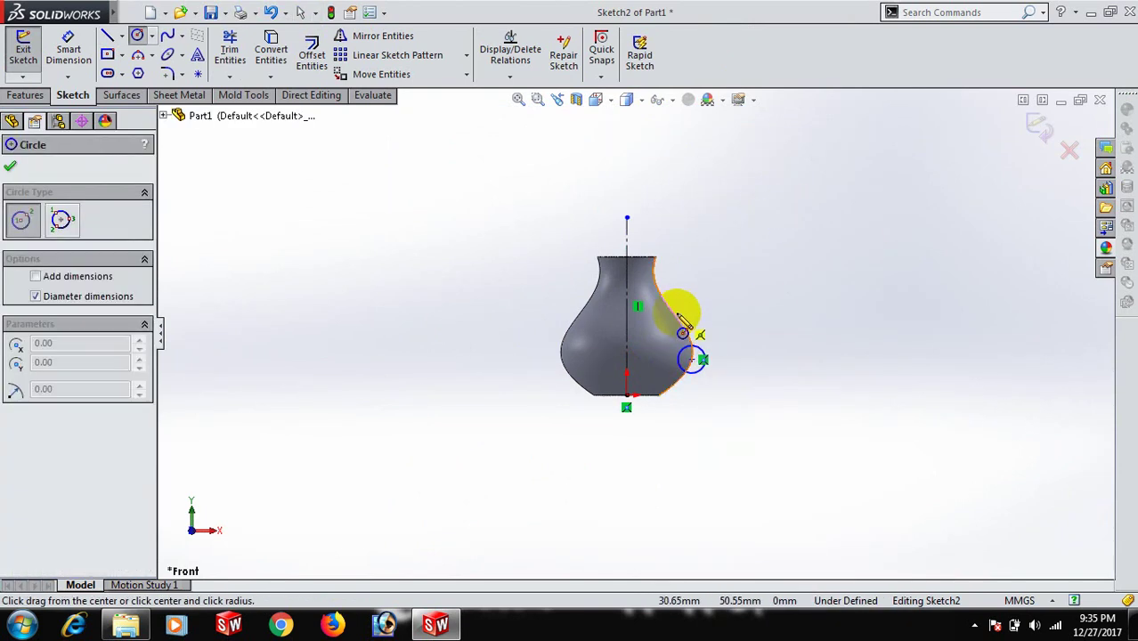
pyautogui.click(677, 316)
pyautogui.click(693, 317)
pyautogui.rightClick(692, 317)
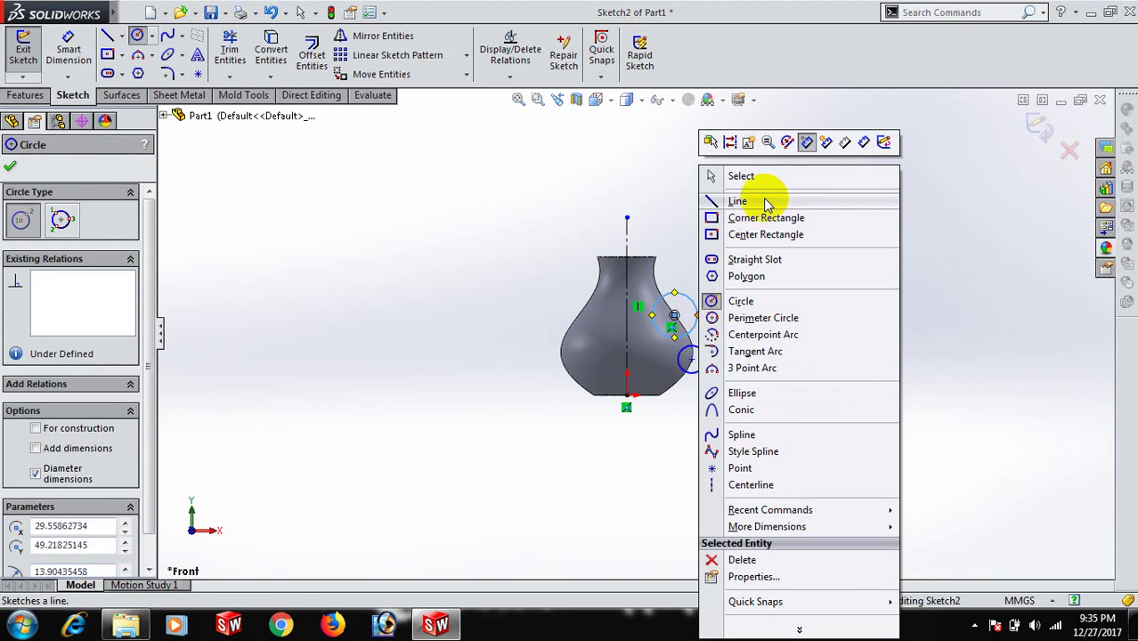
pyautogui.click(768, 175)
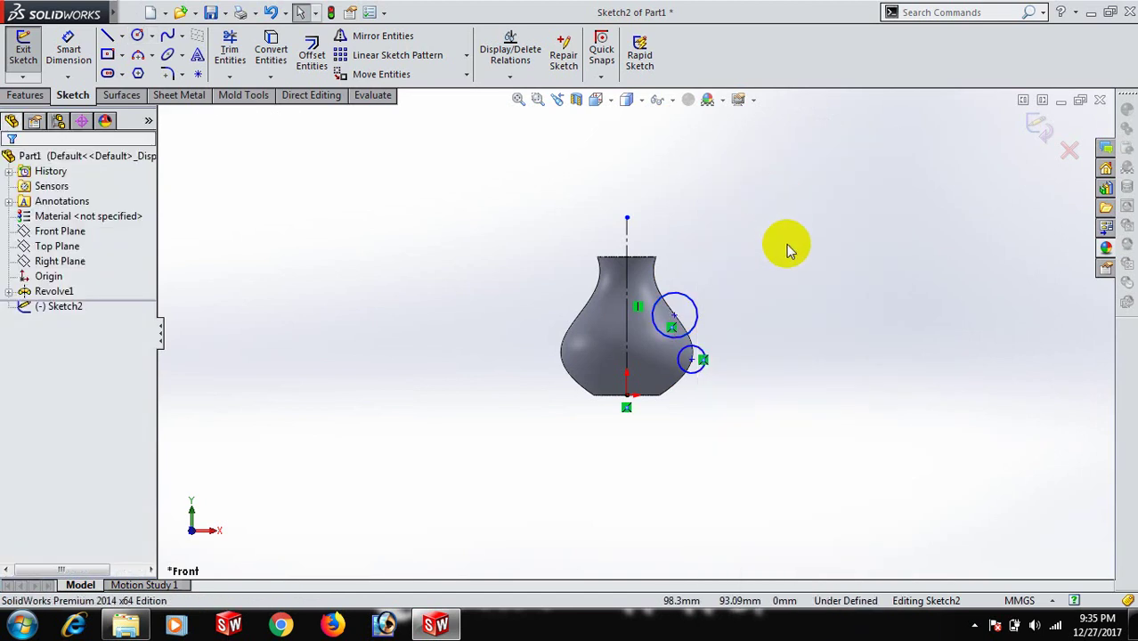
# Give the lower circle a Ø5 diameter and place its centre 25 mm above the vase bottom.
pyautogui.moveTo(795, 316); pyautogui.dragTo(825, 203, button='right')
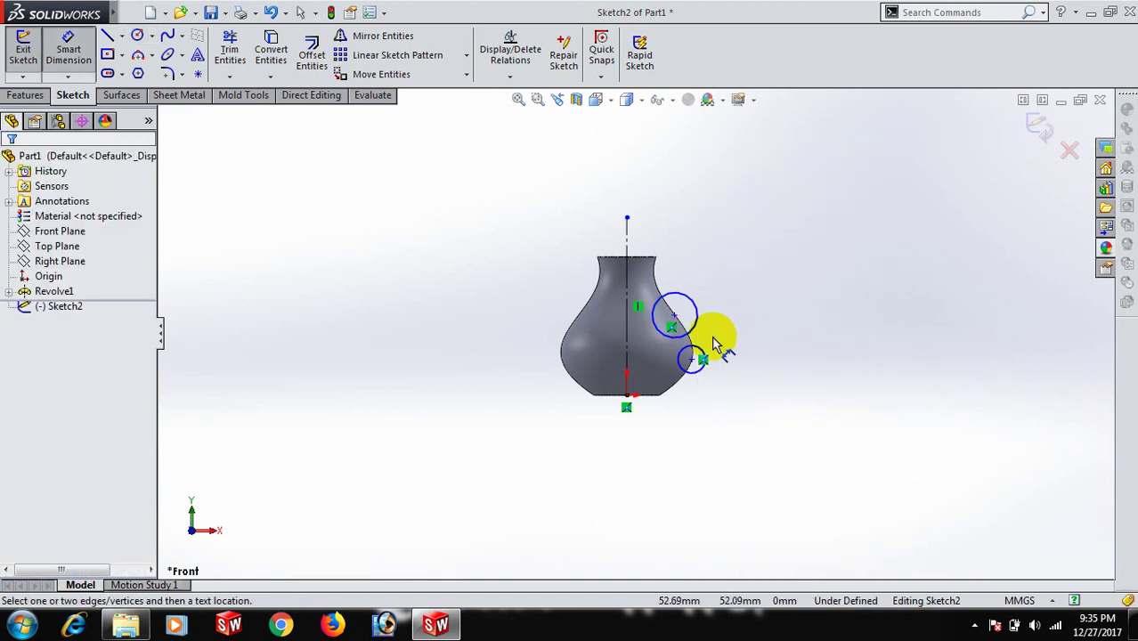
pyautogui.click(702, 372)
pyautogui.click(783, 391)
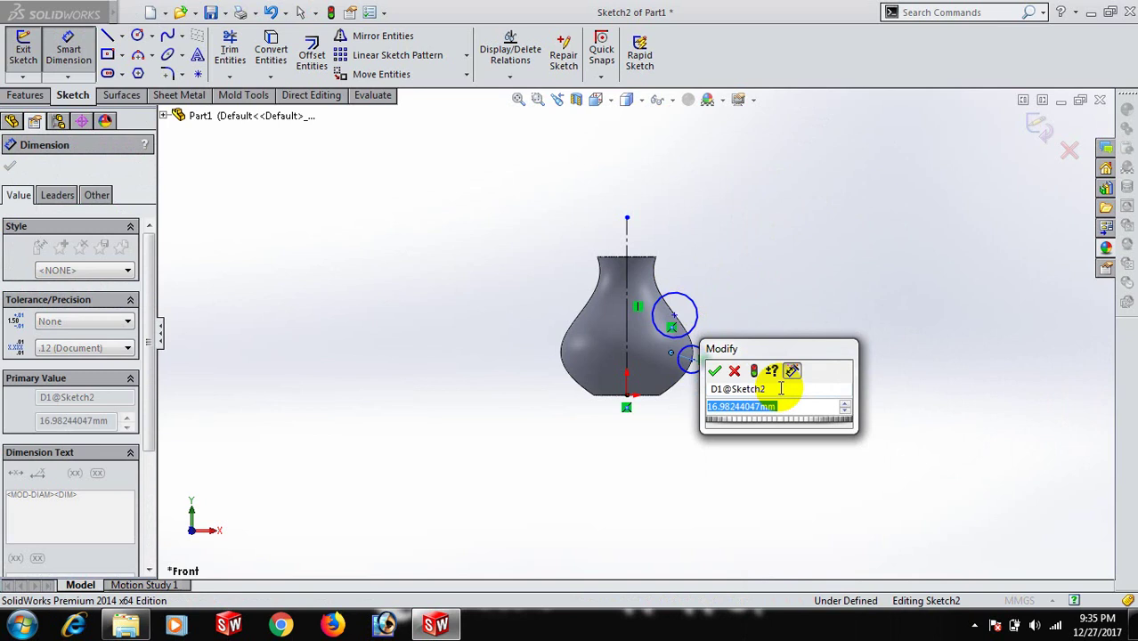
pyautogui.write('5')
pyautogui.press('Return')
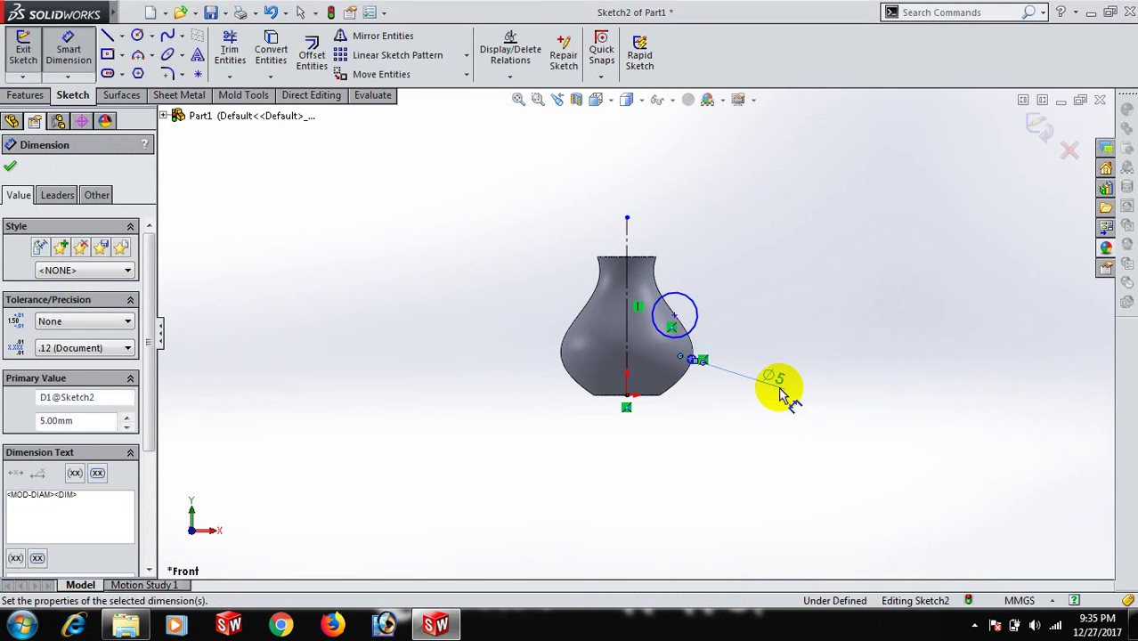
pyautogui.scroll(-3, 637, 387)
pyautogui.click(618, 389)
pyautogui.scroll(-4, 724, 325)
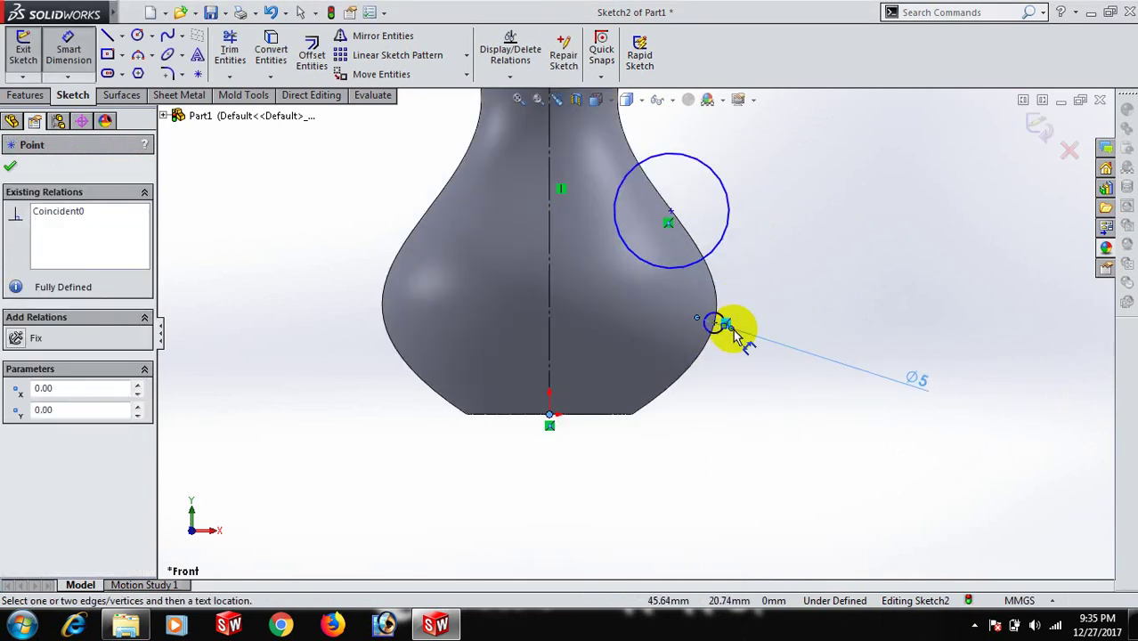
pyautogui.click(694, 320)
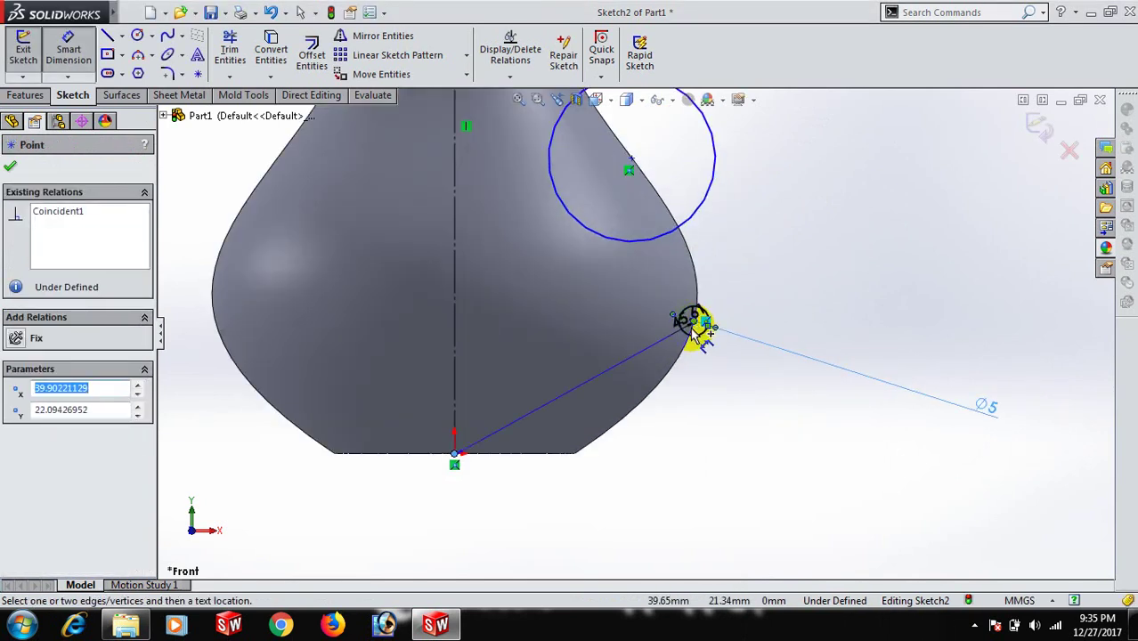
pyautogui.click(857, 368)
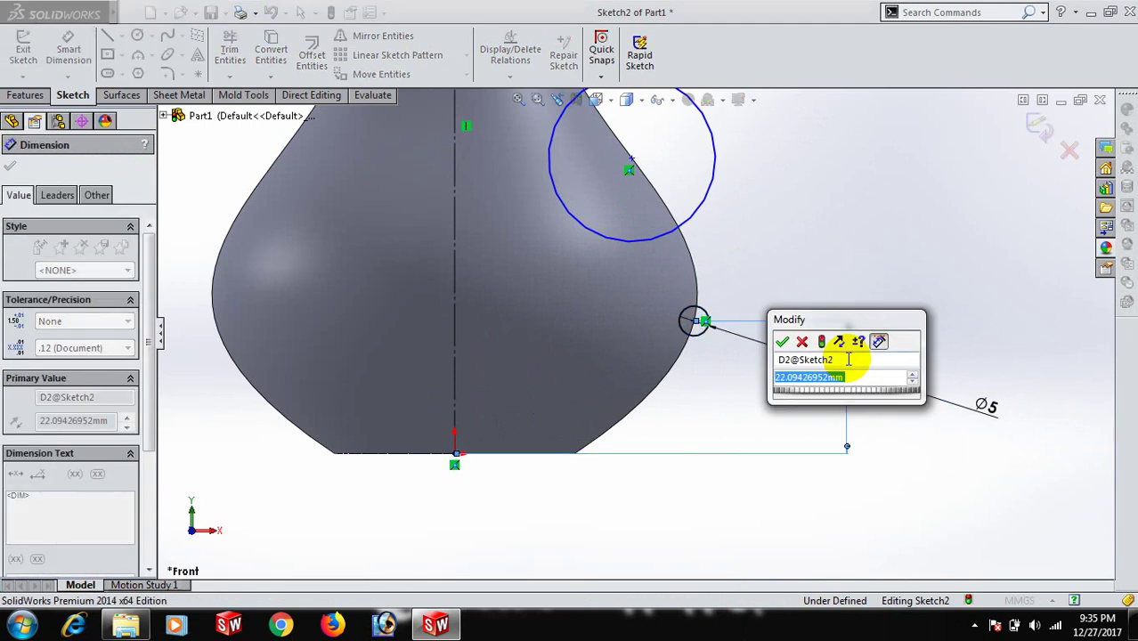
pyautogui.write('25')
pyautogui.press('Return')
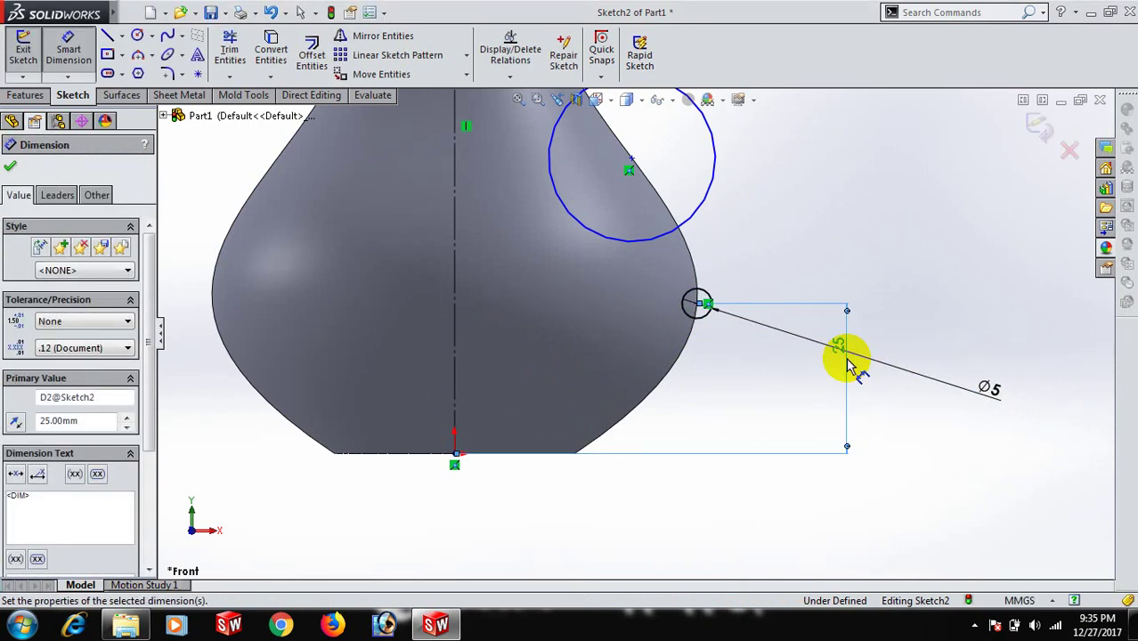
# Space the two circle centres 20 mm apart and make the circles equal in size.
pyautogui.click(632, 160)
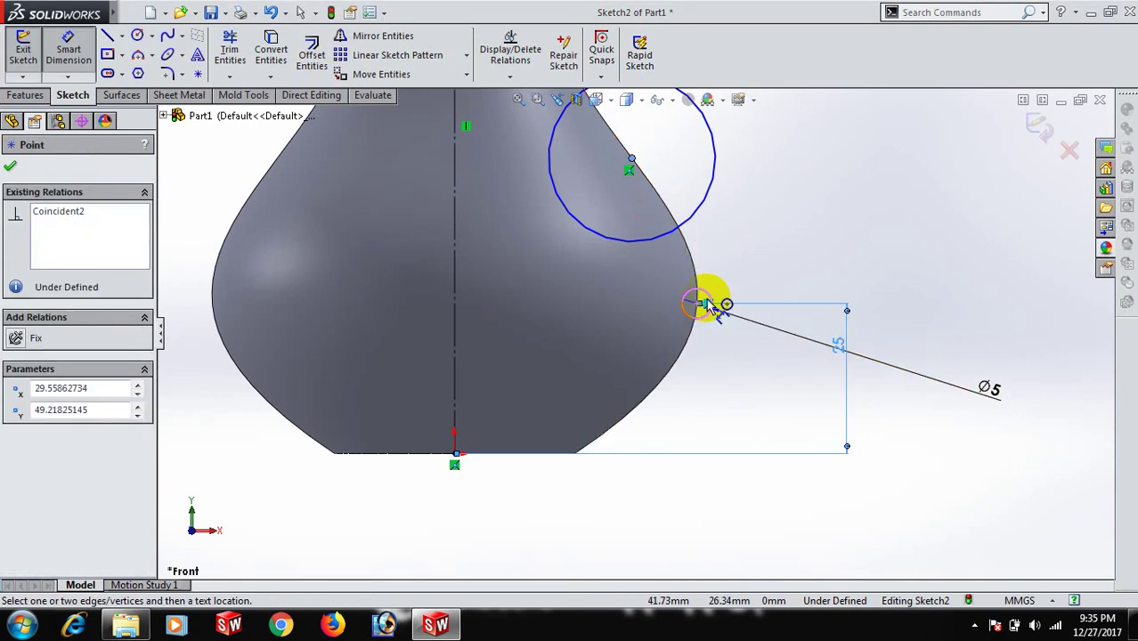
pyautogui.click(698, 303)
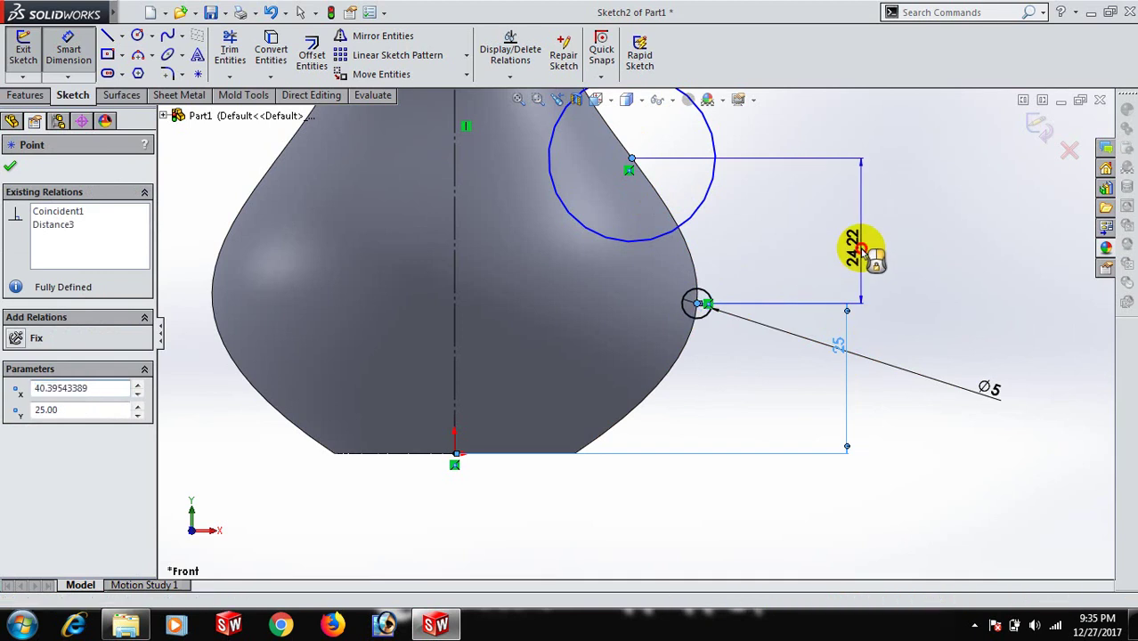
pyautogui.click(861, 254)
pyautogui.write('20')
pyautogui.press('Return')
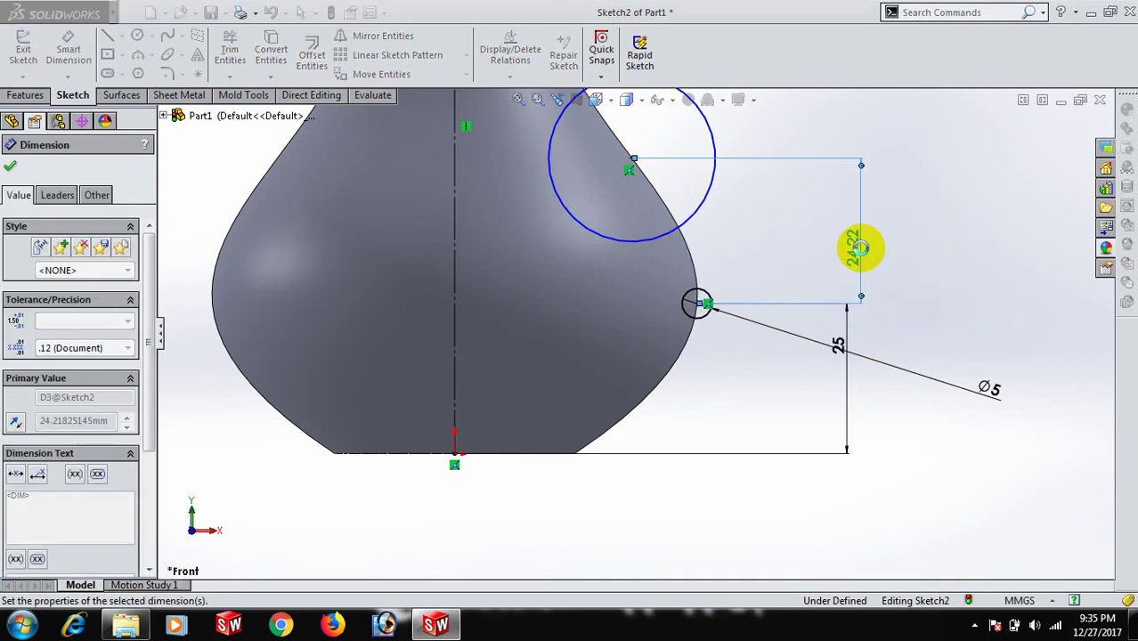
pyautogui.rightClick(840, 246)
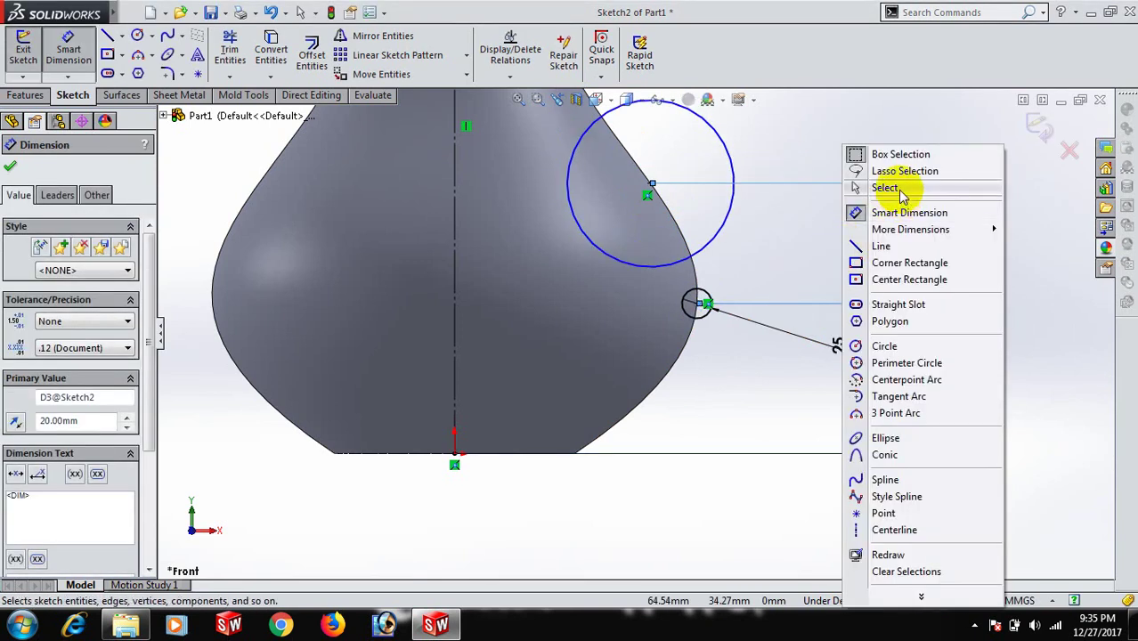
pyautogui.click(884, 187)
pyautogui.click(701, 320)
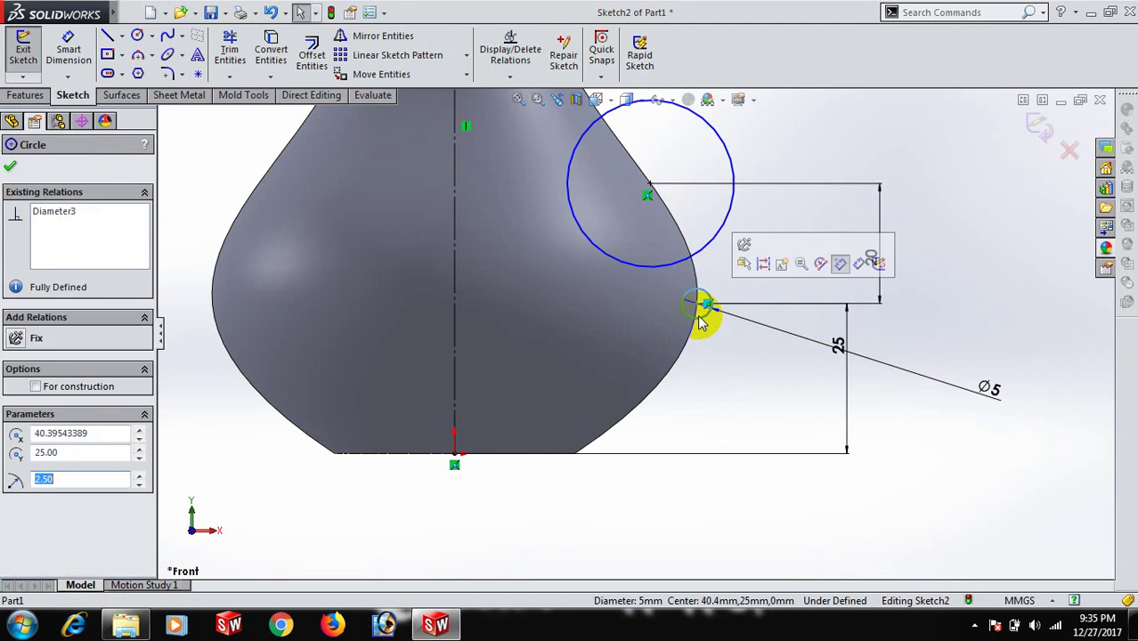
pyautogui.keyDown('ctrl'); pyautogui.click(706, 247); pyautogui.keyUp('ctrl')
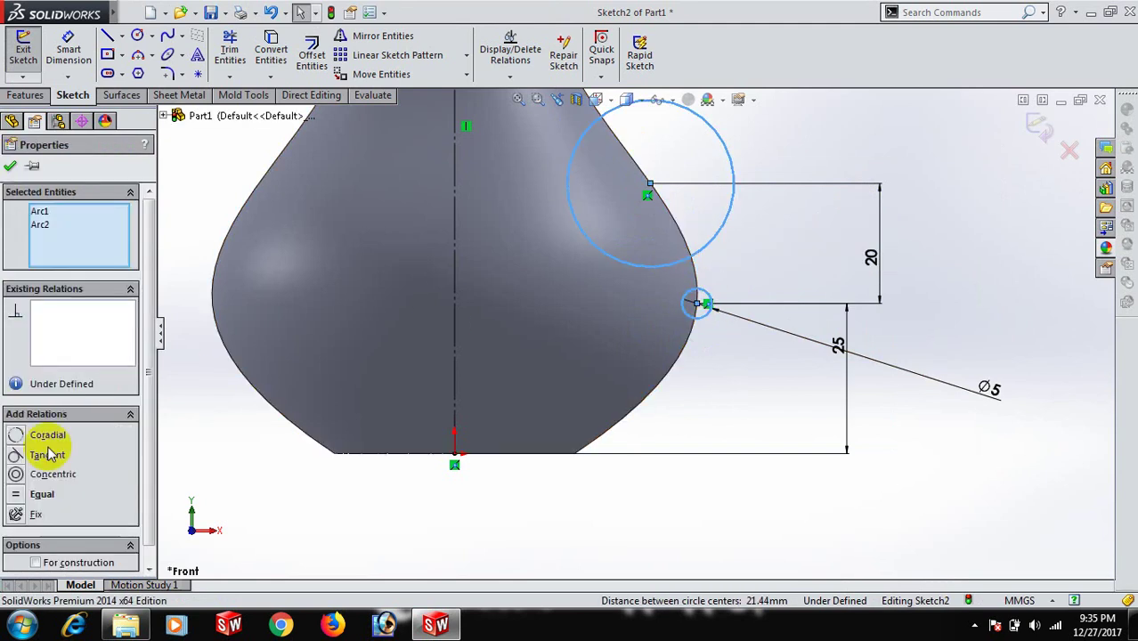
pyautogui.click(27, 496)
pyautogui.click(935, 249)
pyautogui.press('z')
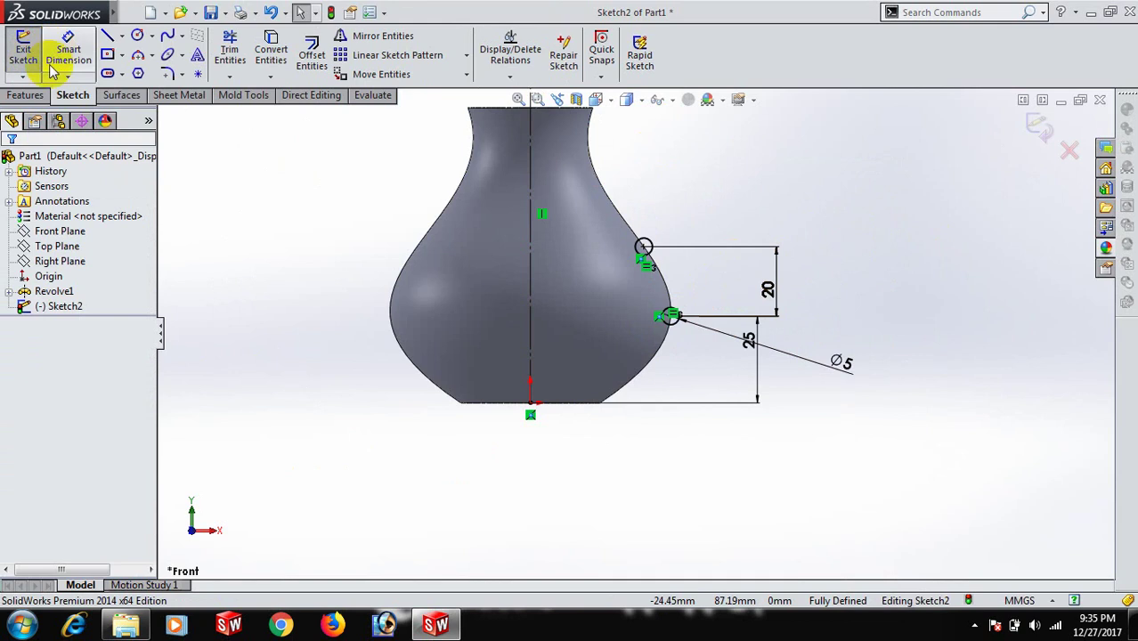
# Revolve-cut the two Ø5 circles 360° to carve ring grooves, creating Cut-Revolve1.
pyautogui.click(26, 96)
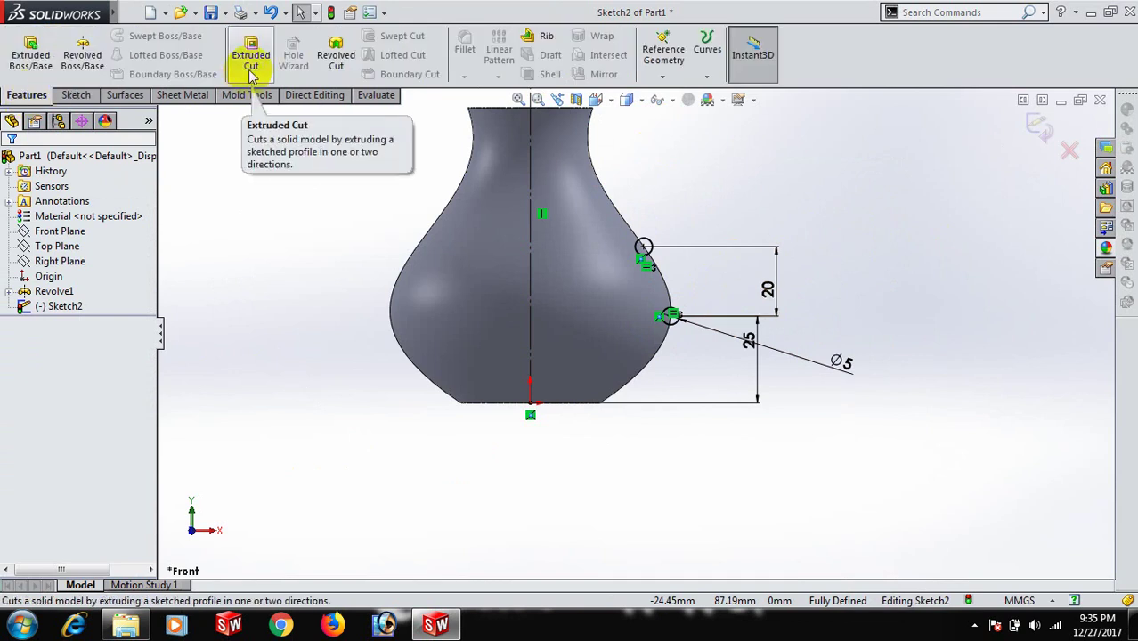
pyautogui.click(331, 61)
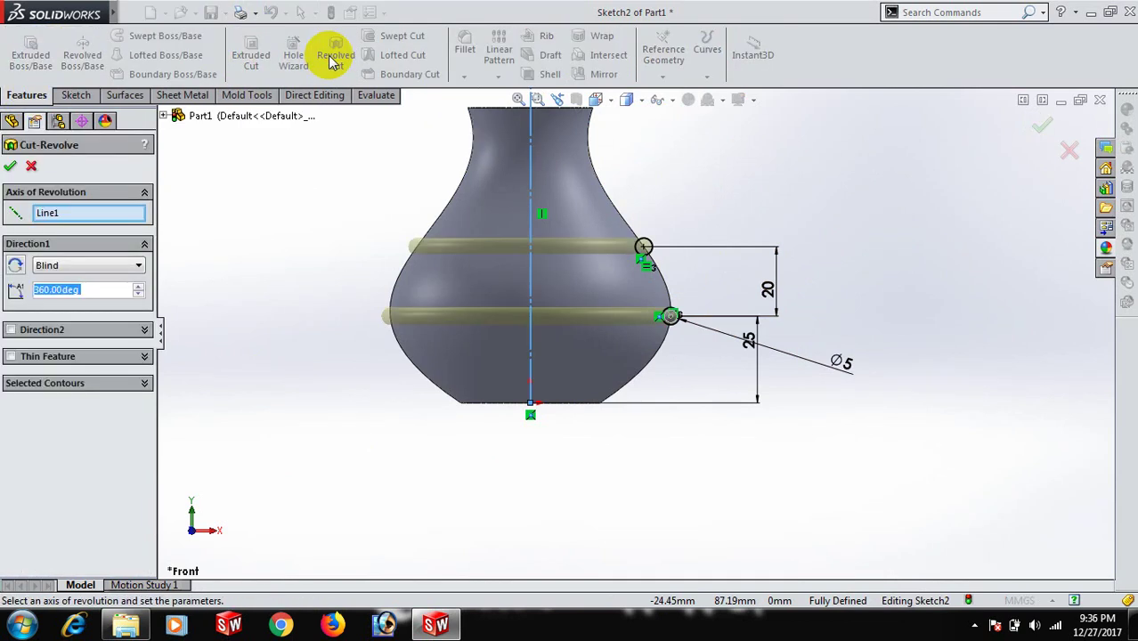
pyautogui.click(9, 168)
pyautogui.press('z')
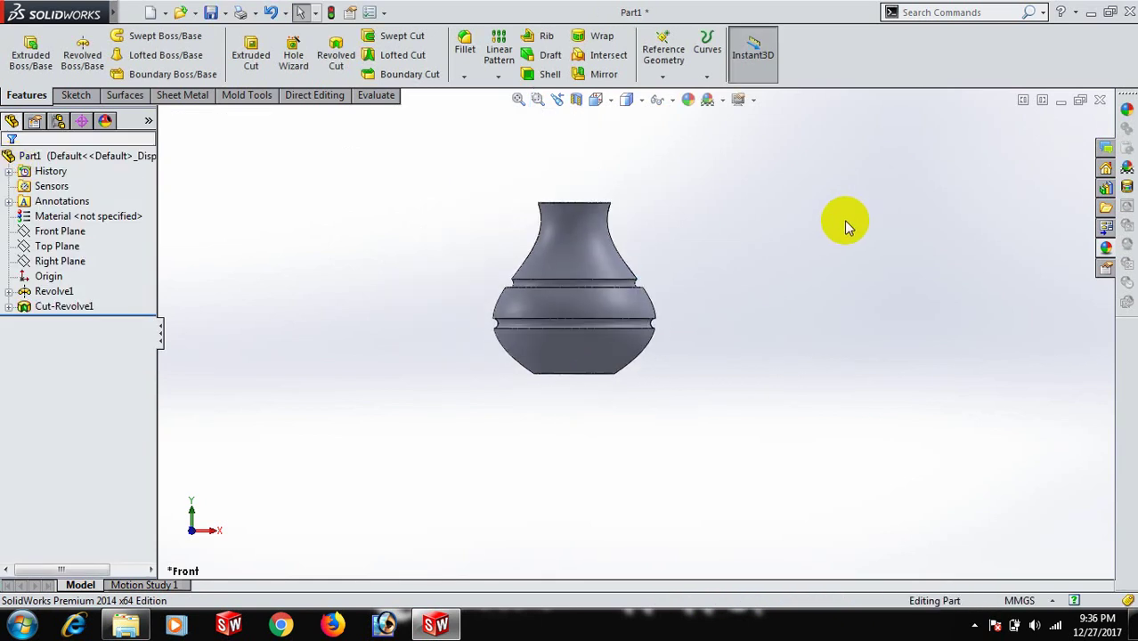
pyautogui.moveTo(844, 220); pyautogui.dragTo(792, 310, button='middle')
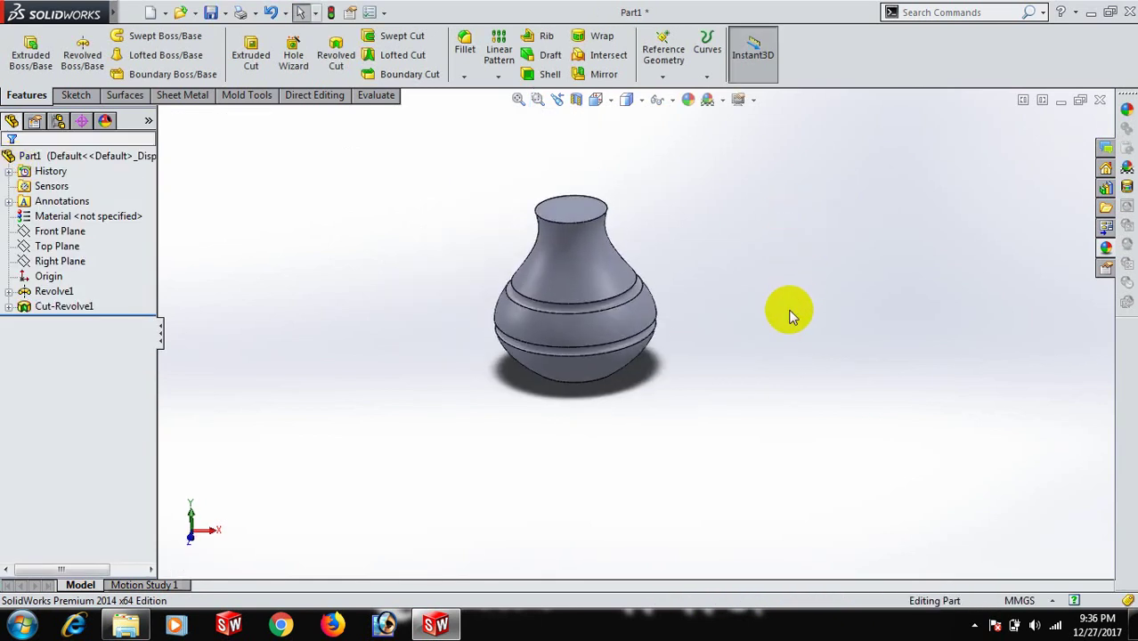
# Shell the vase to 1 mm walls, removing the top face as the opening.
pyautogui.click(576, 209)
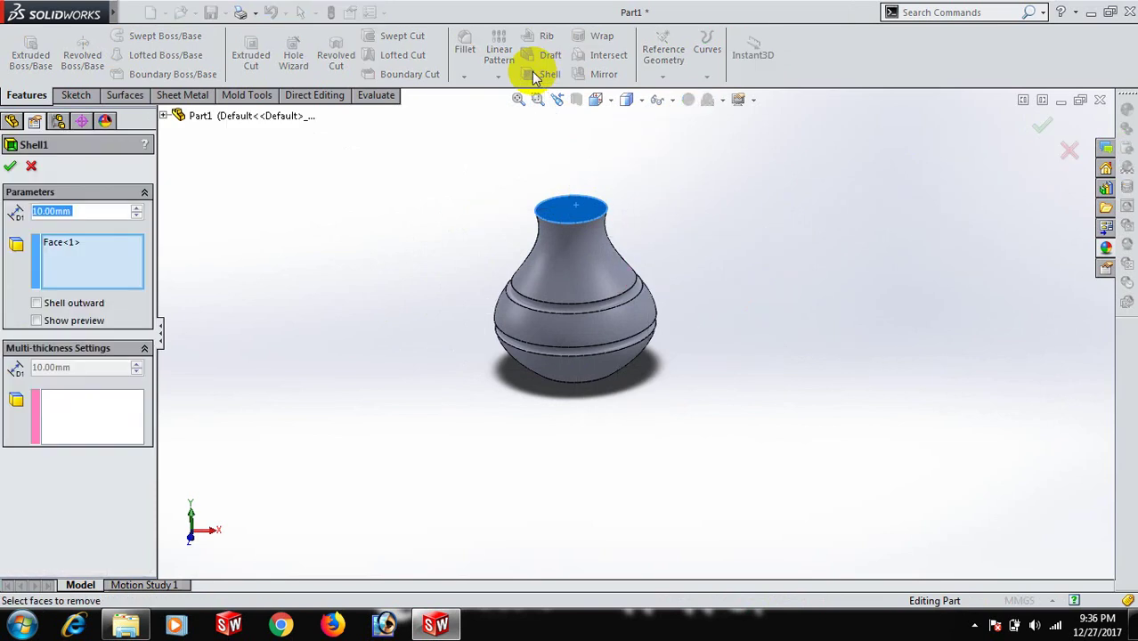
pyautogui.write('1')
pyautogui.press('Return')
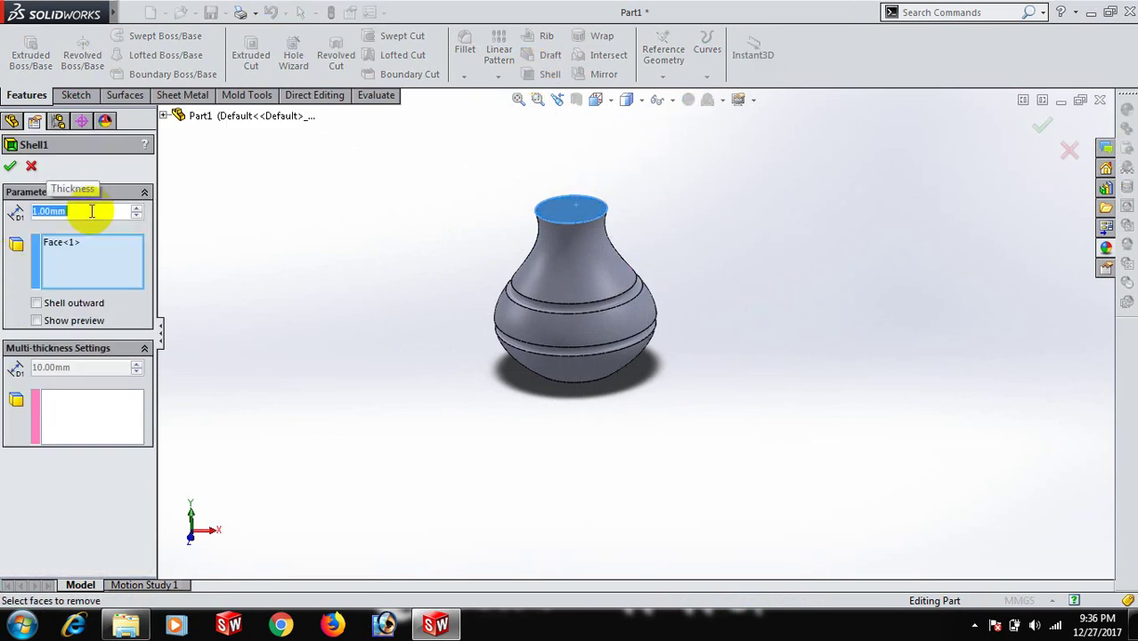
pyautogui.click(10, 166)
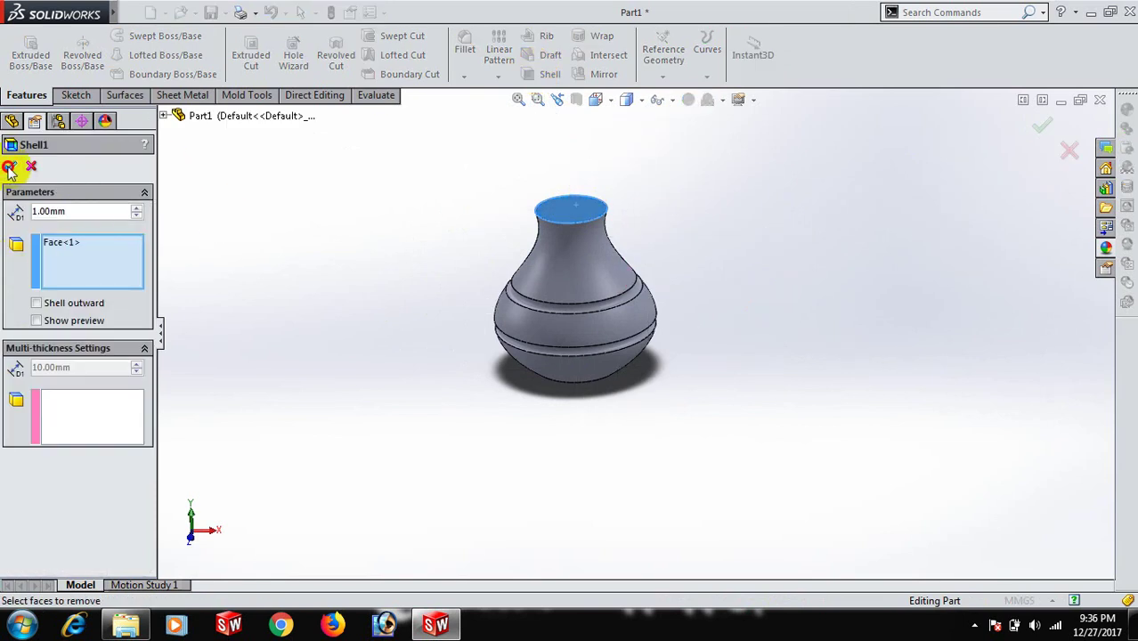
# Switch to the isometric view and select the part's Material entry.
pyautogui.scroll(-3, 686, 290)
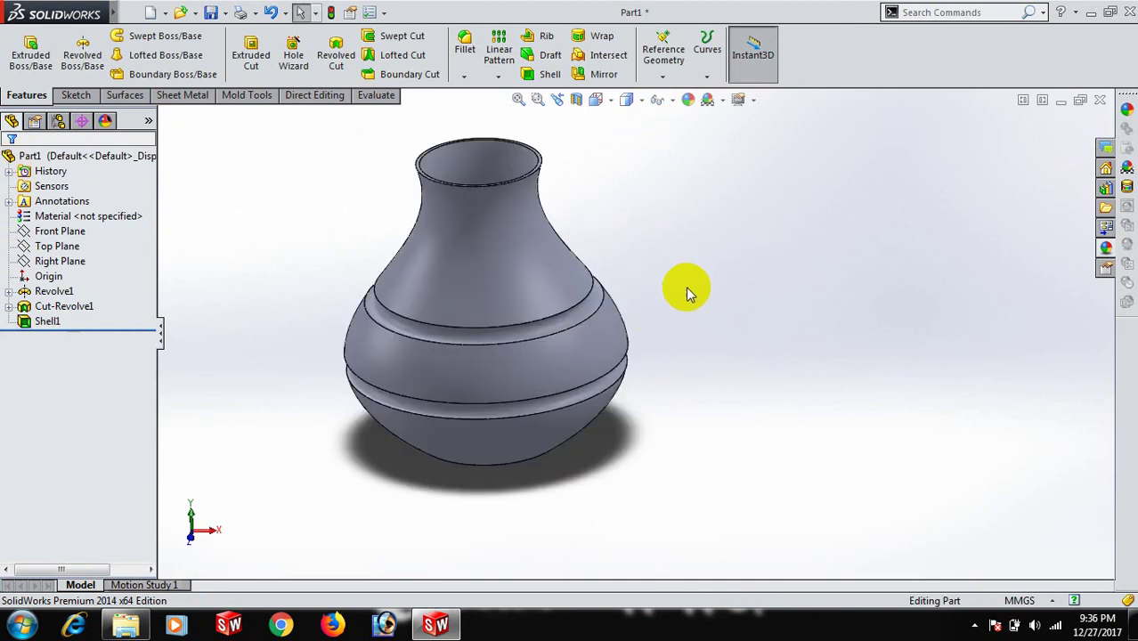
pyautogui.press('space')
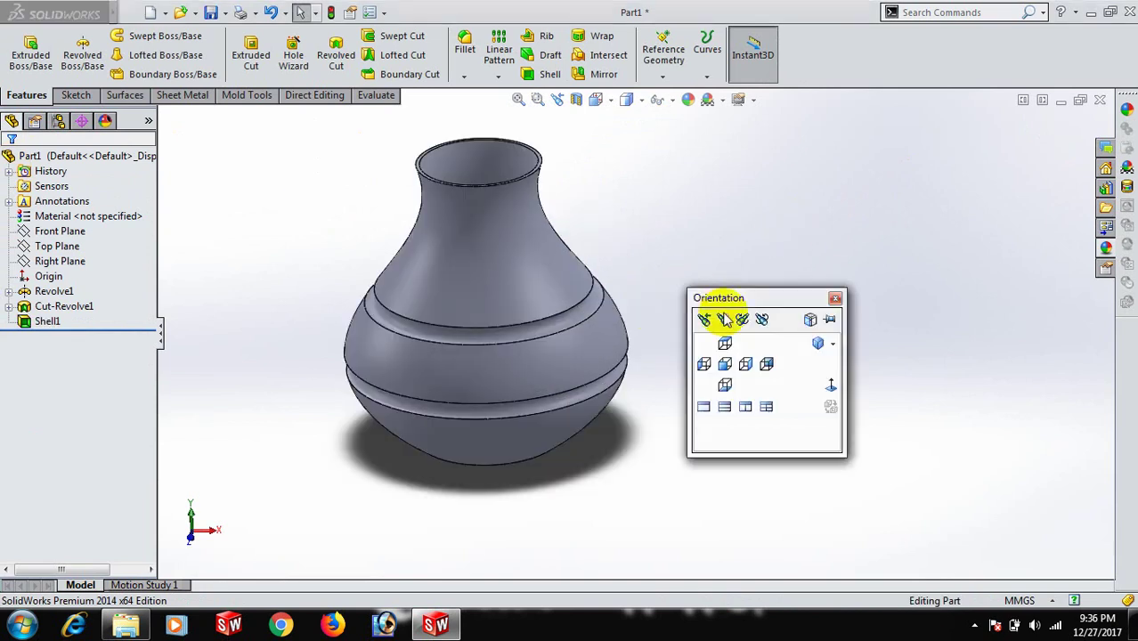
pyautogui.click(810, 349)
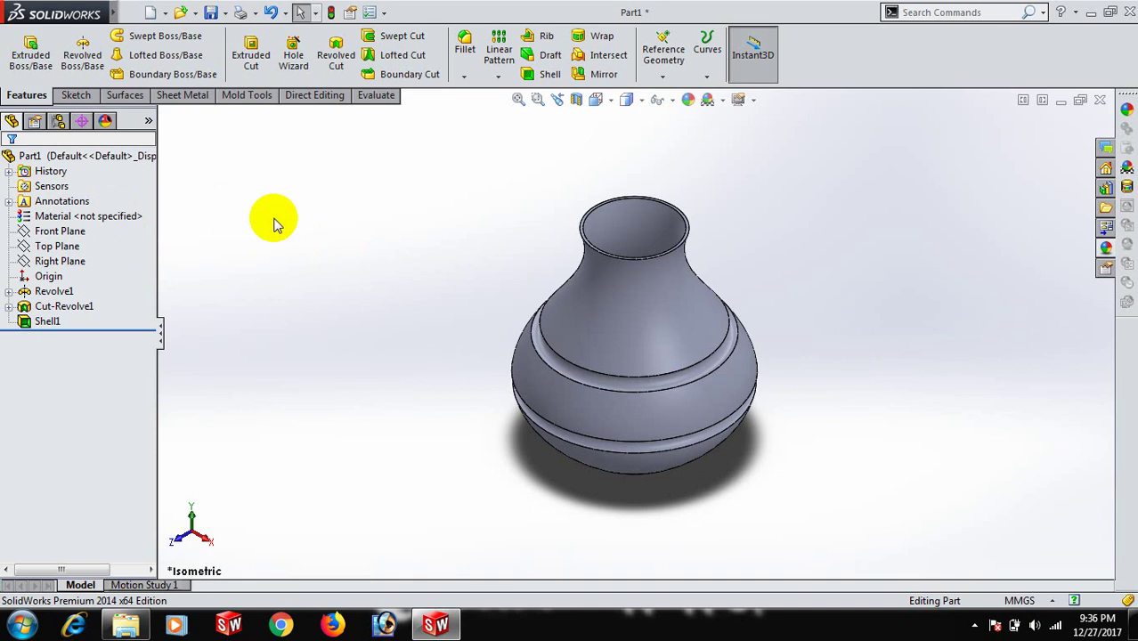
pyautogui.click(86, 216)
# Assign Rubber as the vase's material from the quick material list.
pyautogui.rightClick(83, 219)
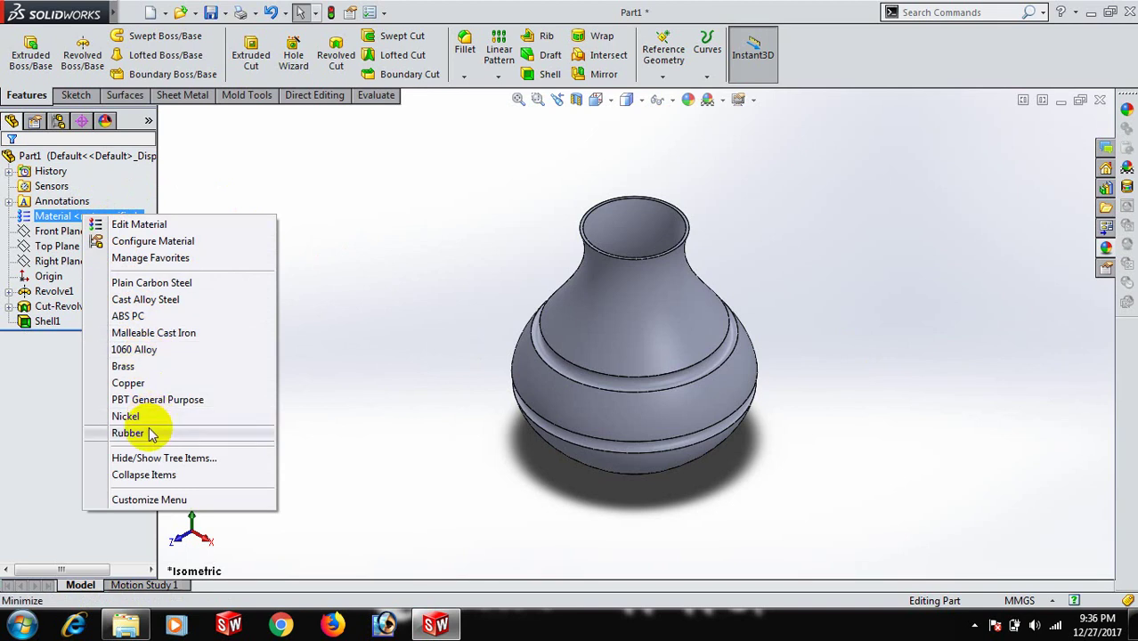
pyautogui.click(128, 433)
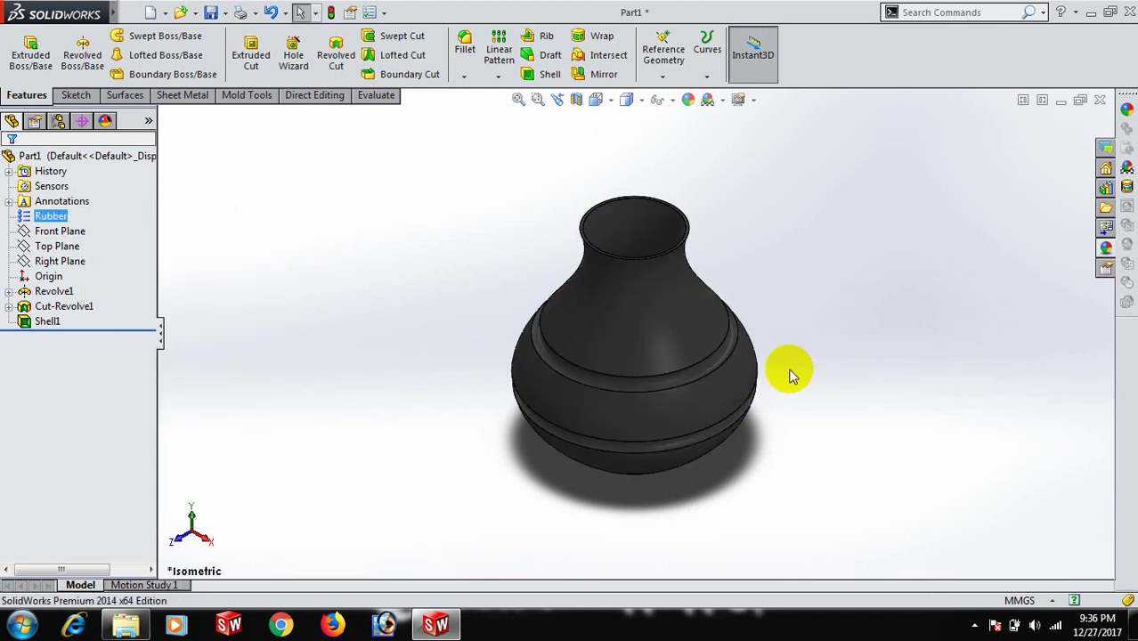
pyautogui.scroll(-2, 805, 365)
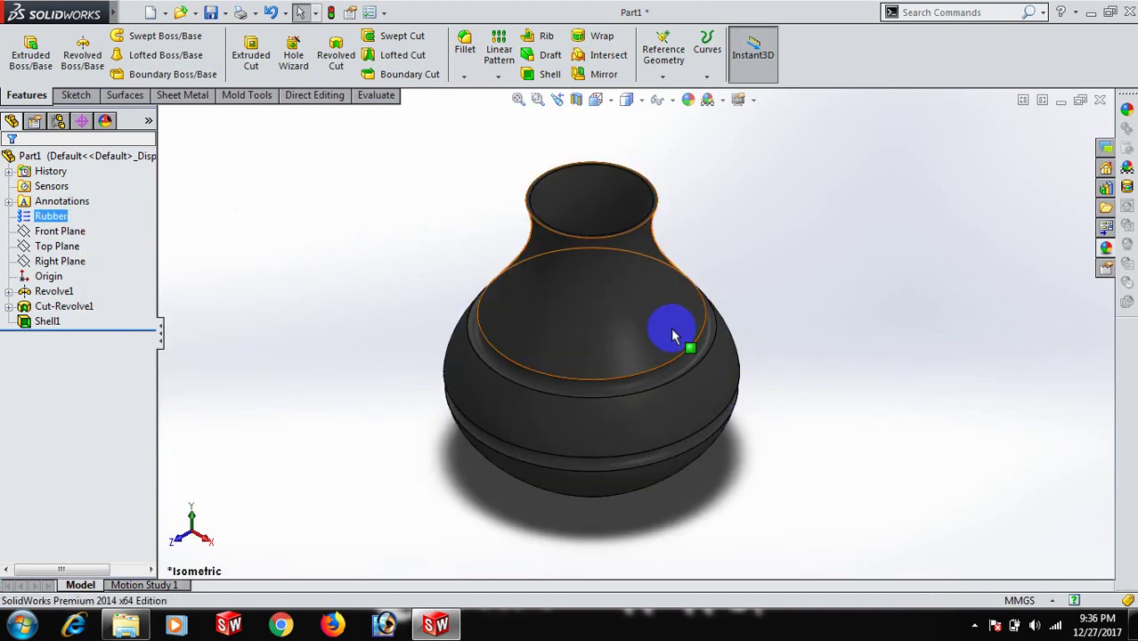
pyautogui.click(867, 358)
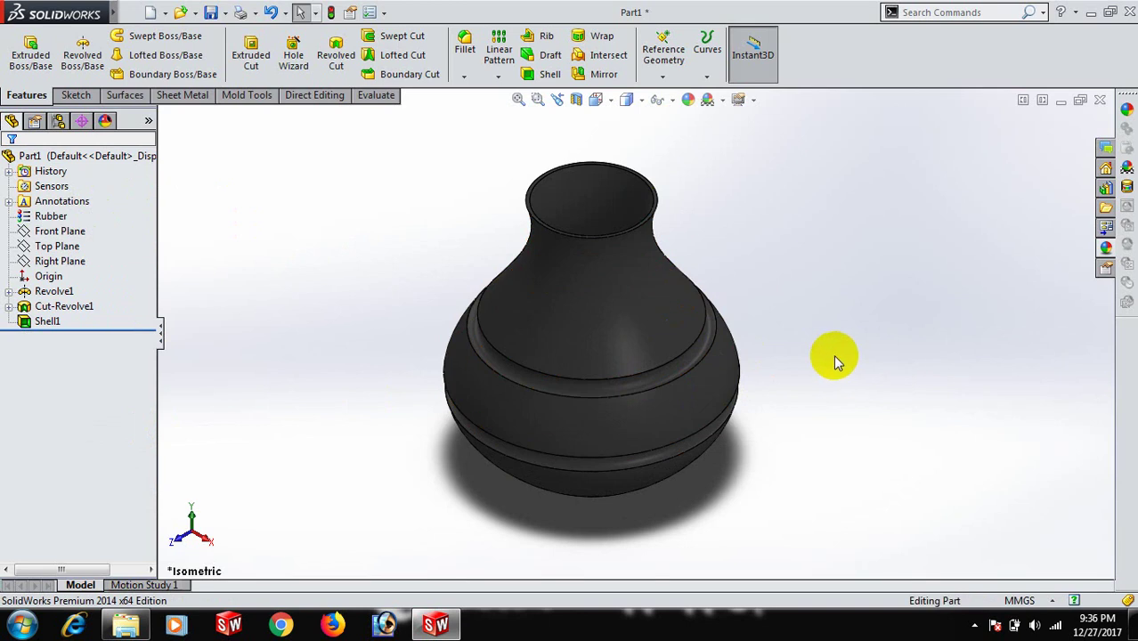
# Replace the material with PF from the Plastics library and apply it.
pyautogui.rightClick(62, 217)
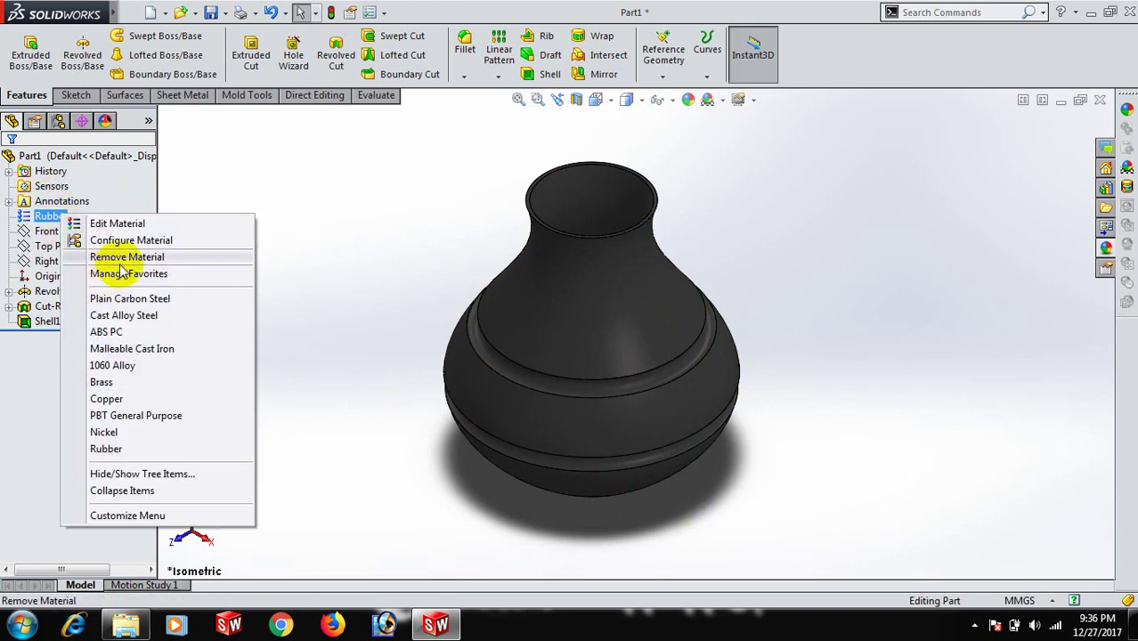
pyautogui.click(132, 227)
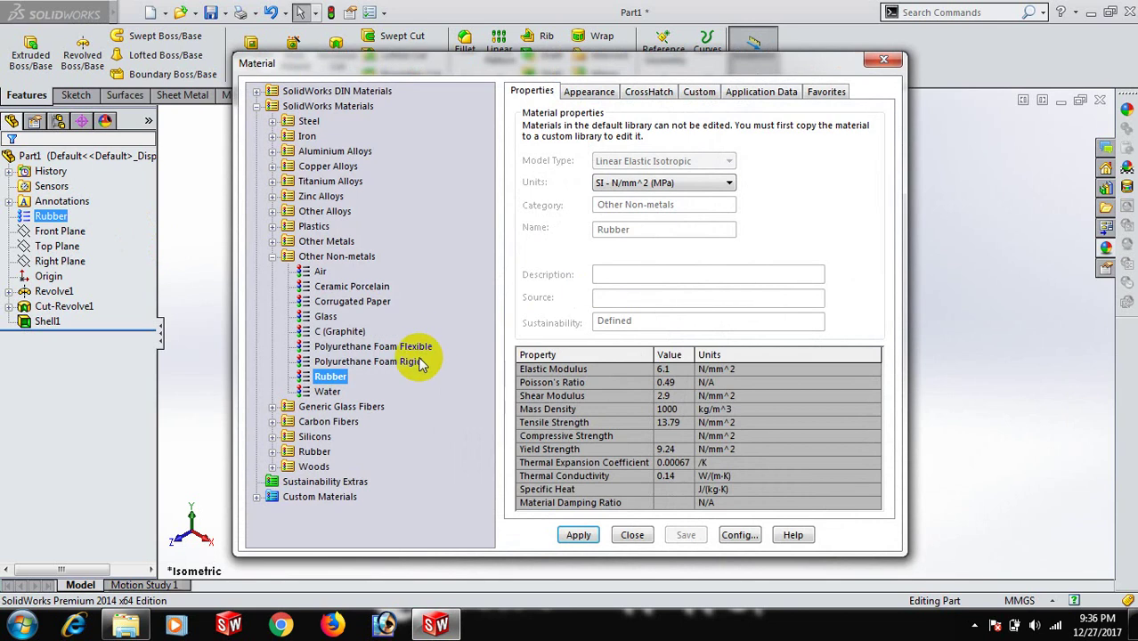
pyautogui.doubleClick(285, 229)
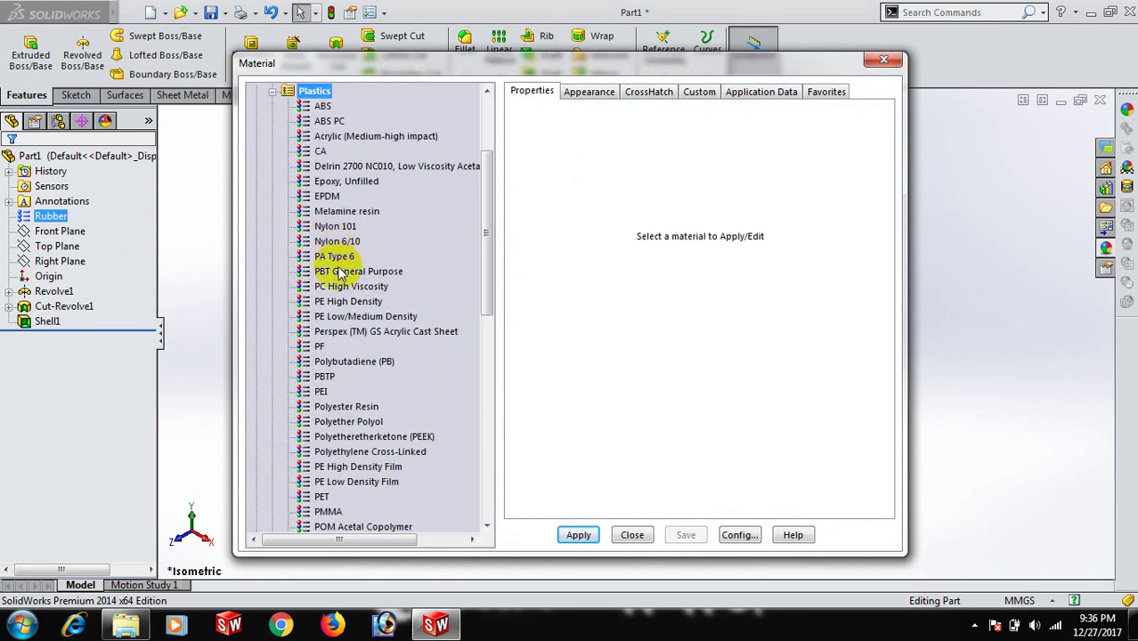
pyautogui.click(319, 347)
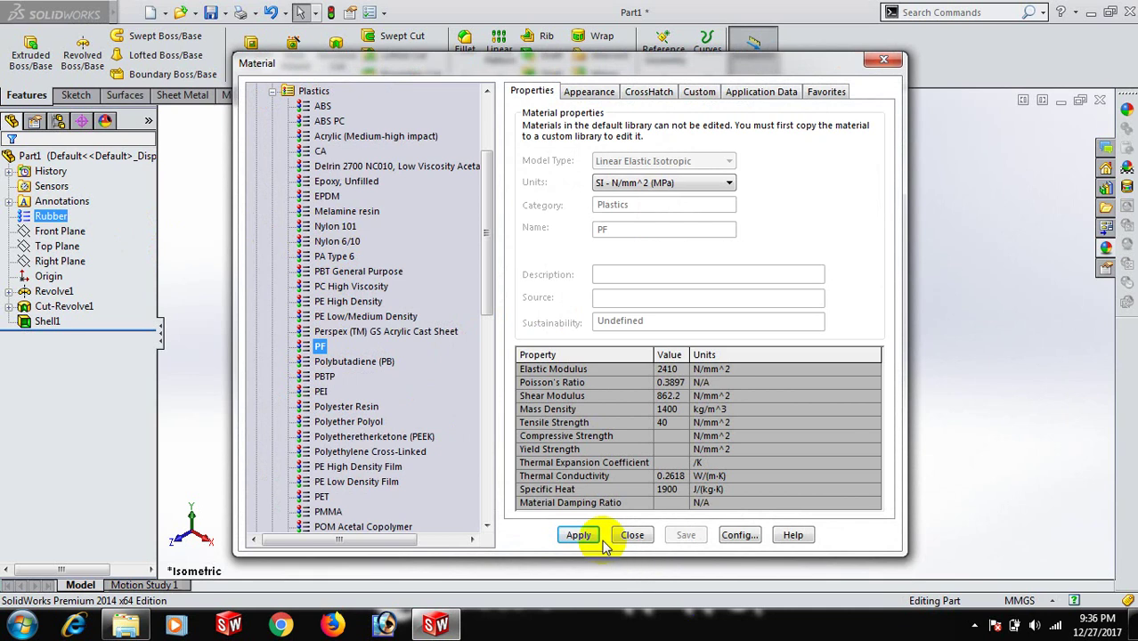
pyautogui.click(575, 535)
pyautogui.click(884, 62)
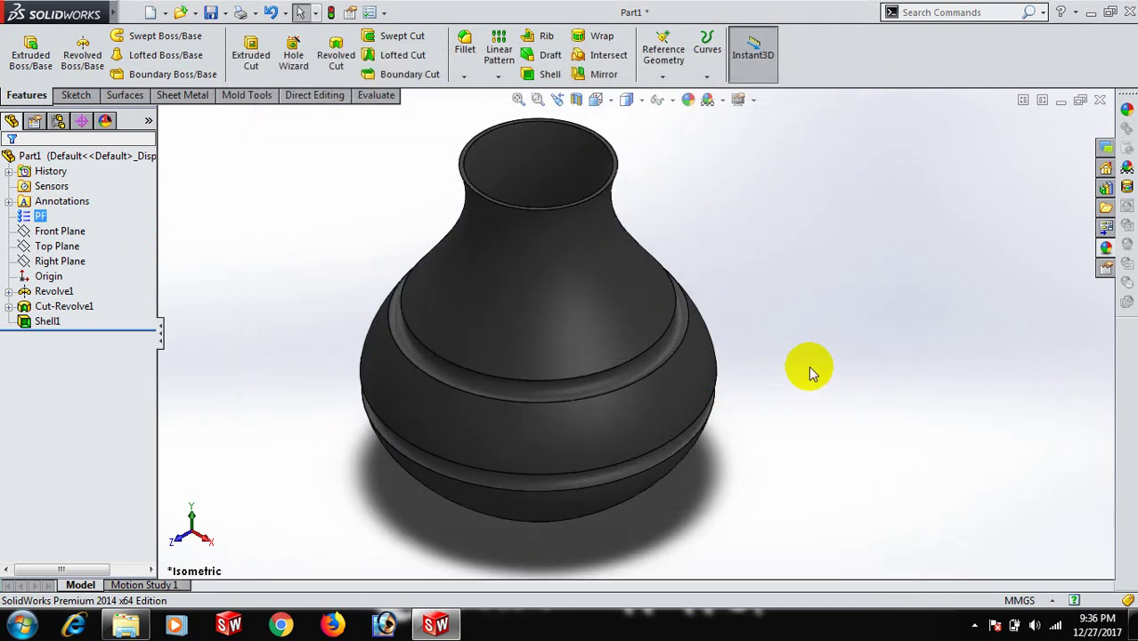
# Apply a saturated yellow colour appearance to the whole vase part.
pyautogui.click(554, 325)
pyautogui.click(618, 384)
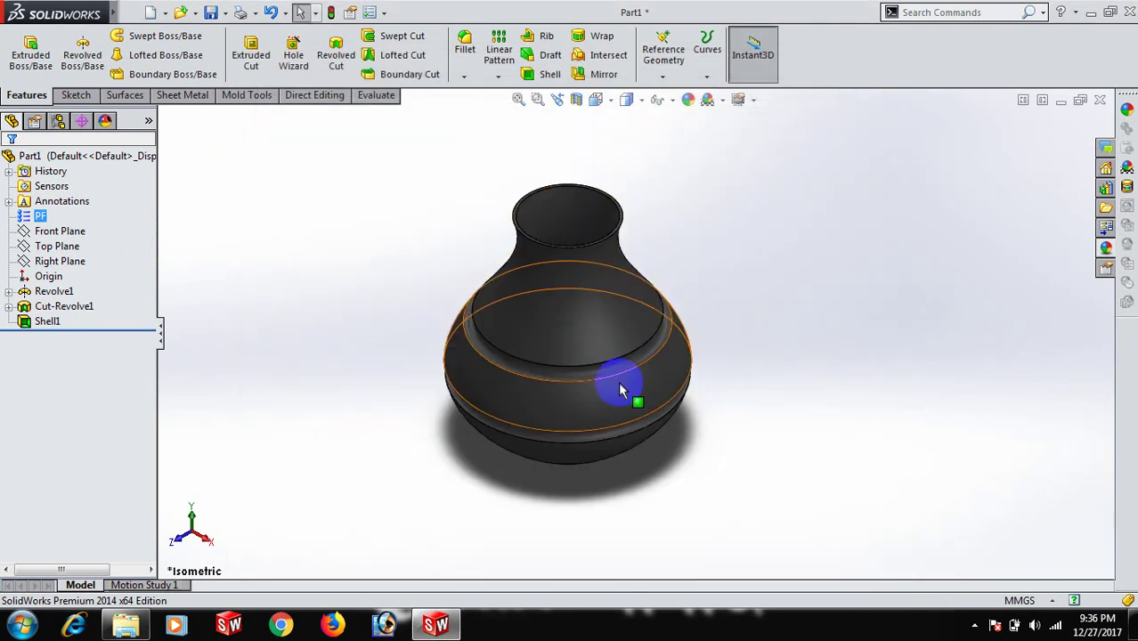
pyautogui.click(619, 386)
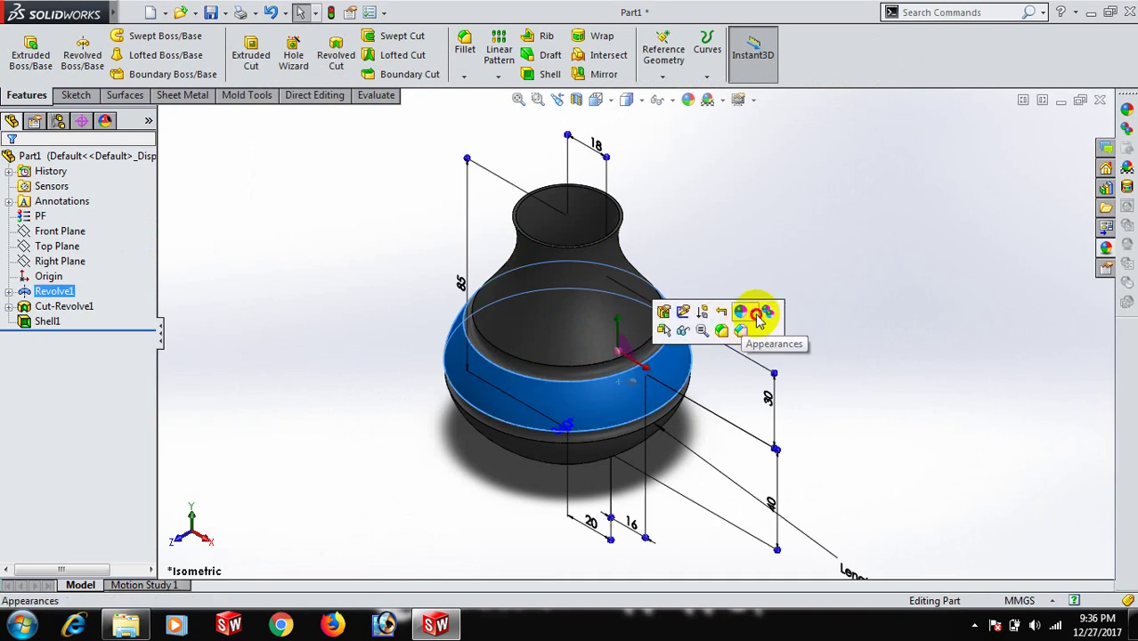
pyautogui.click(758, 317)
pyautogui.click(766, 392)
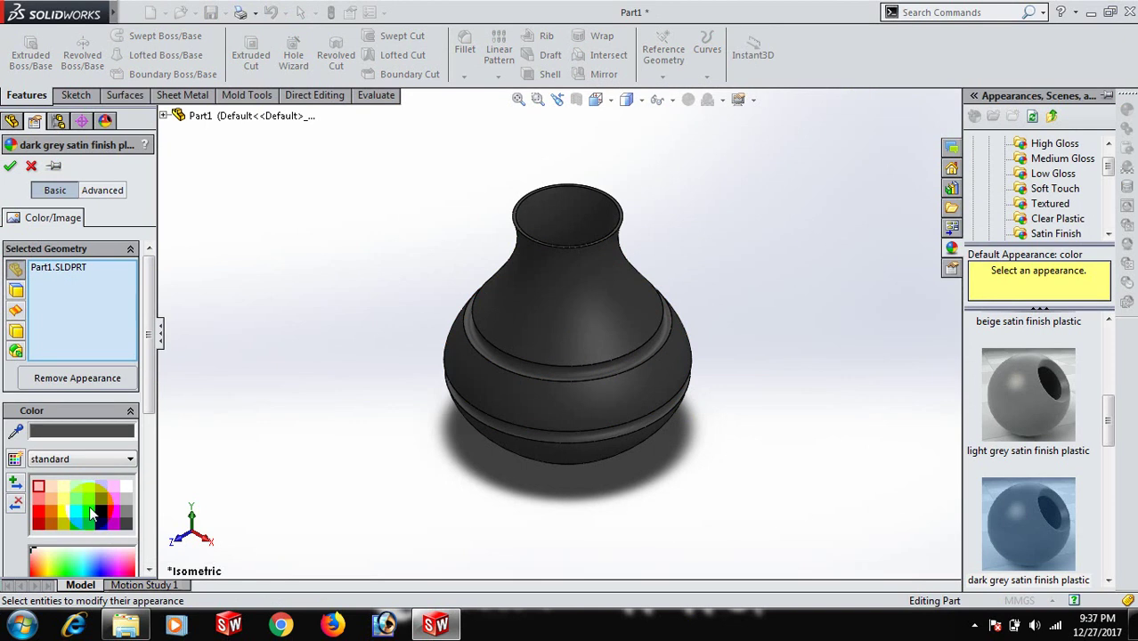
pyautogui.click(90, 509)
pyautogui.click(87, 500)
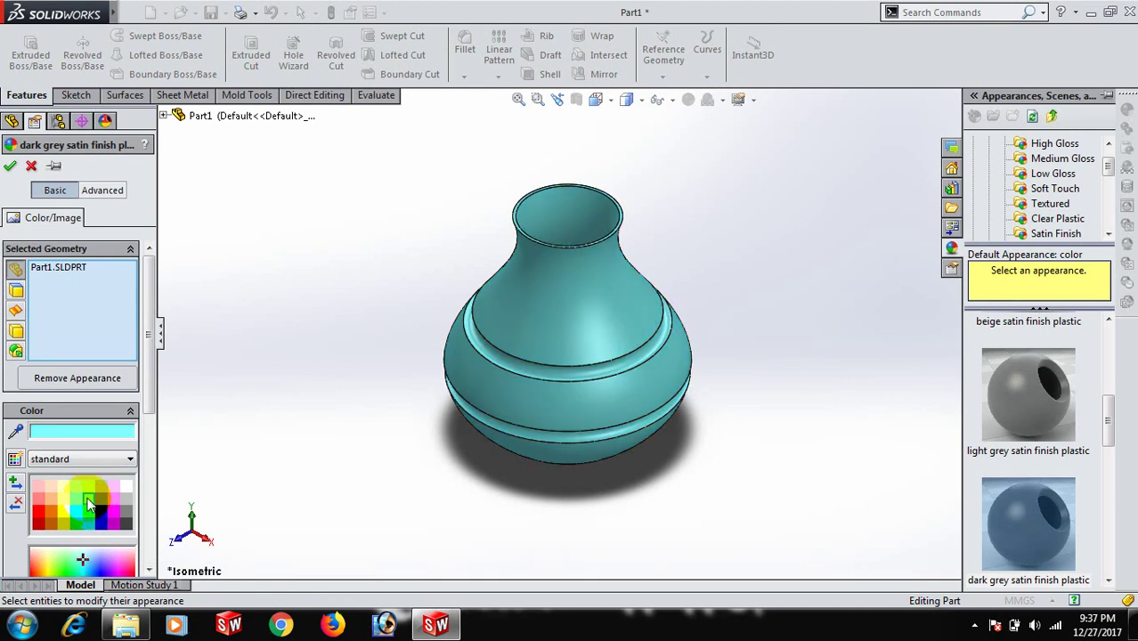
pyautogui.click(75, 507)
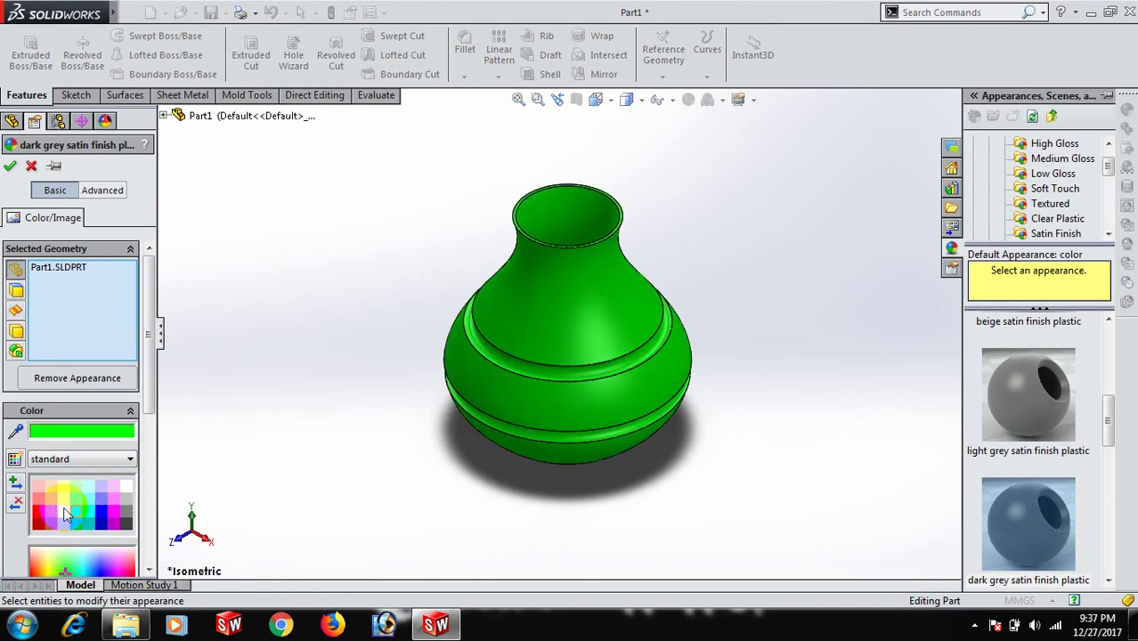
pyautogui.click(63, 507)
pyautogui.click(62, 507)
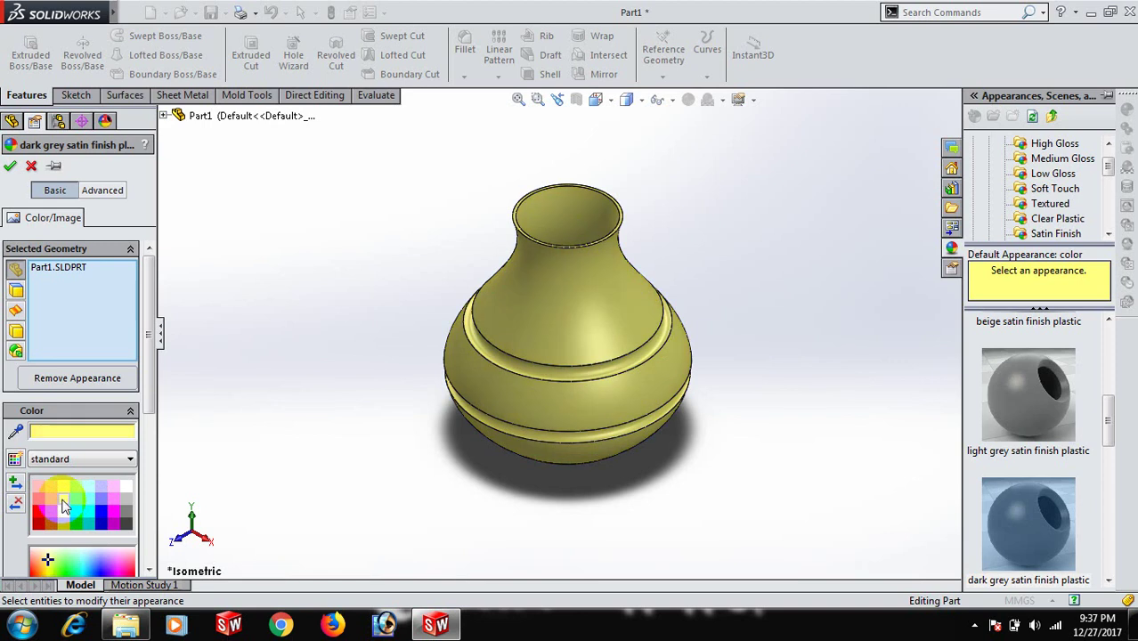
pyautogui.click(64, 513)
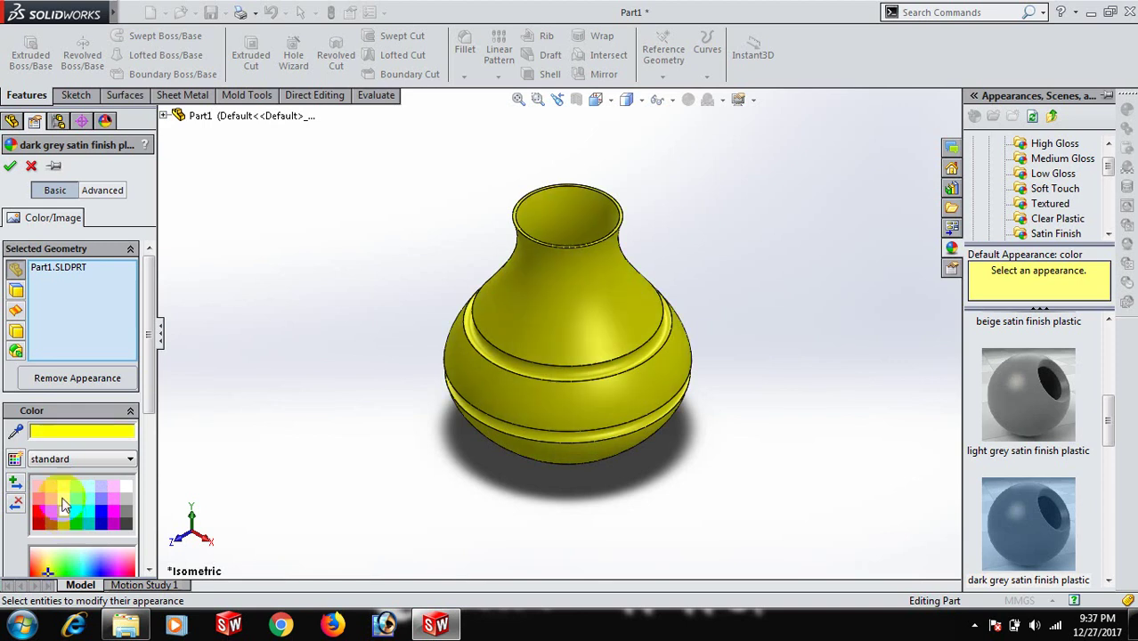
pyautogui.click(10, 168)
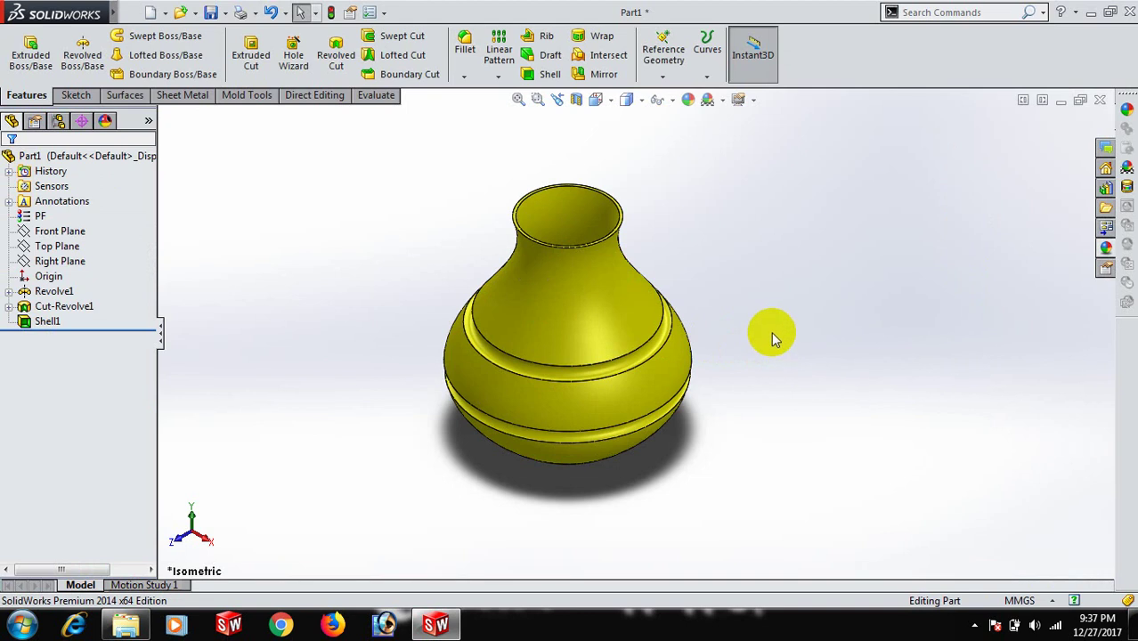
# Return the finished yellow vase to the isometric orientation.
pyautogui.press('space')
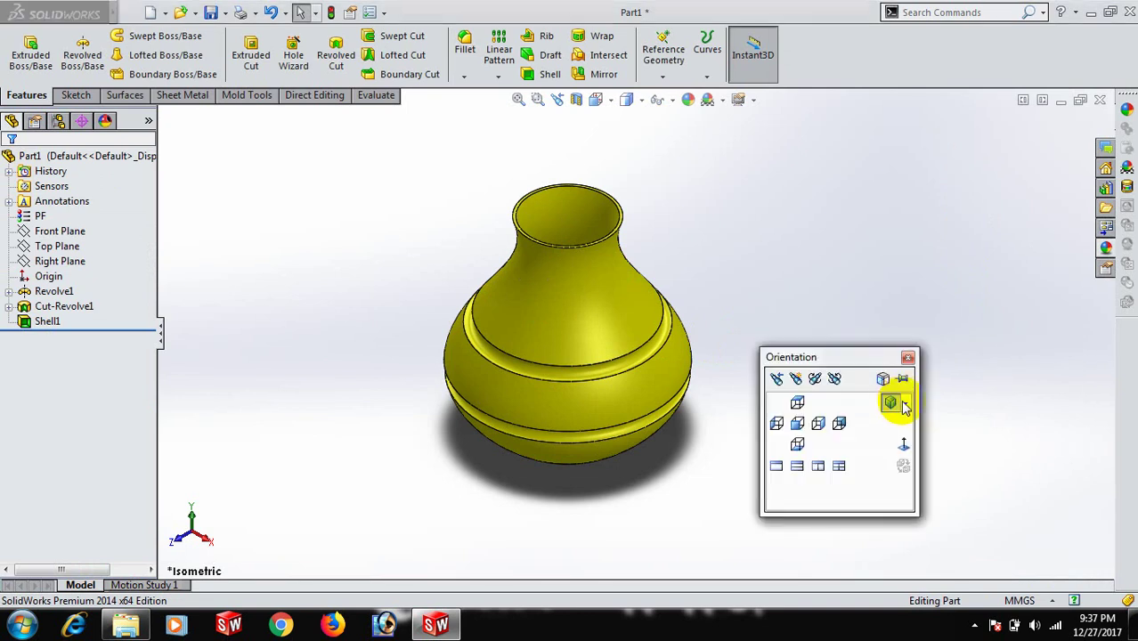
pyautogui.click(890, 403)
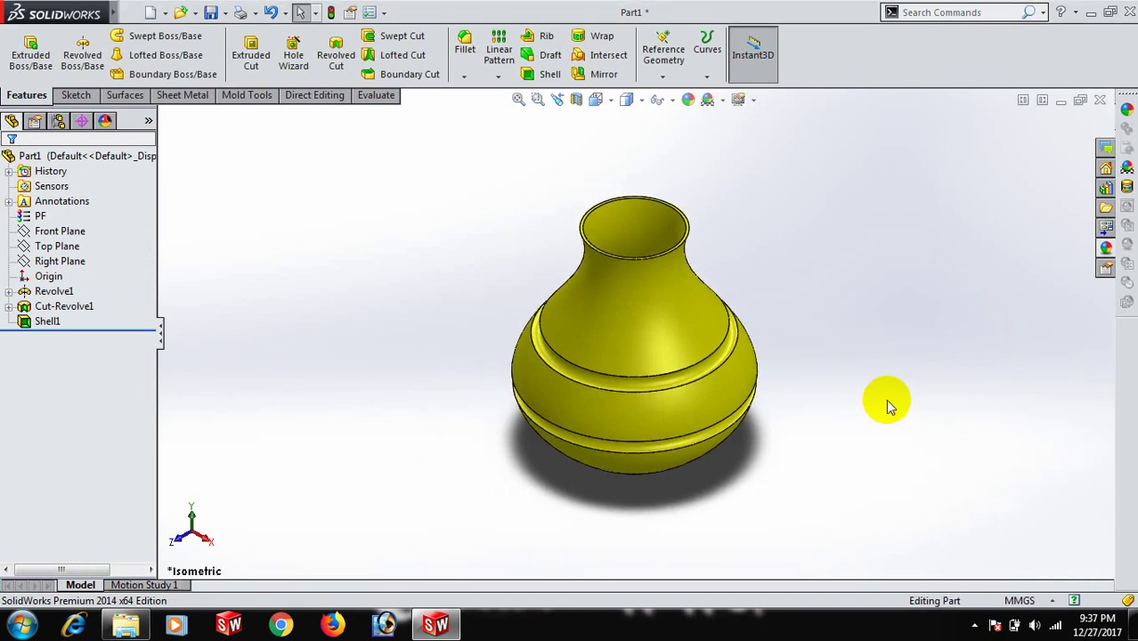